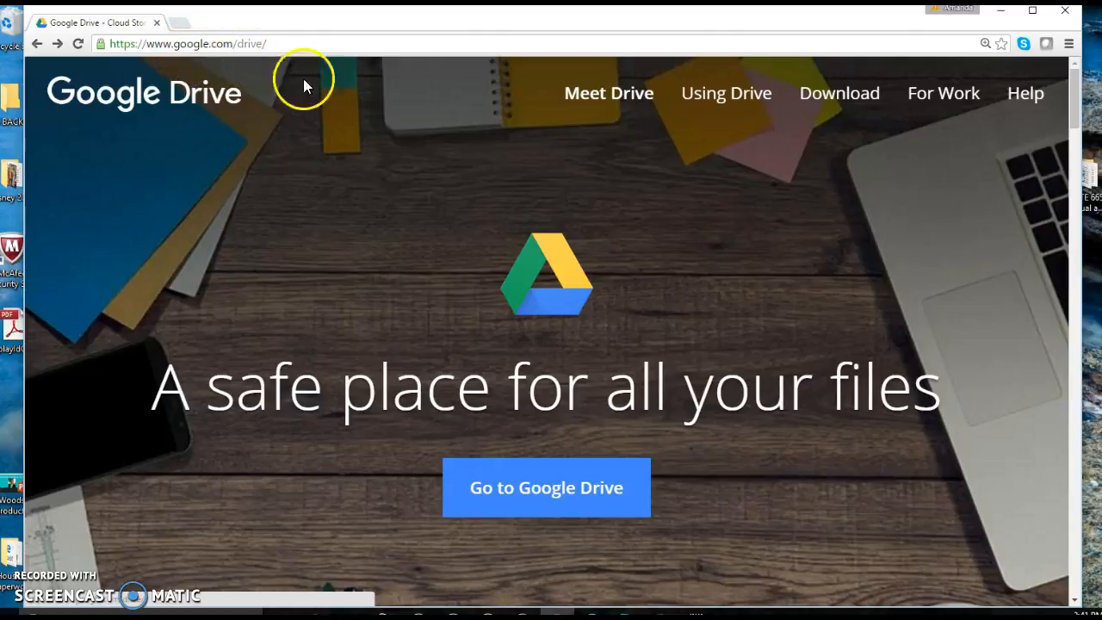
Step: Open Google Drive and create a new Google Forms form from My Drive
left_click(530, 488)
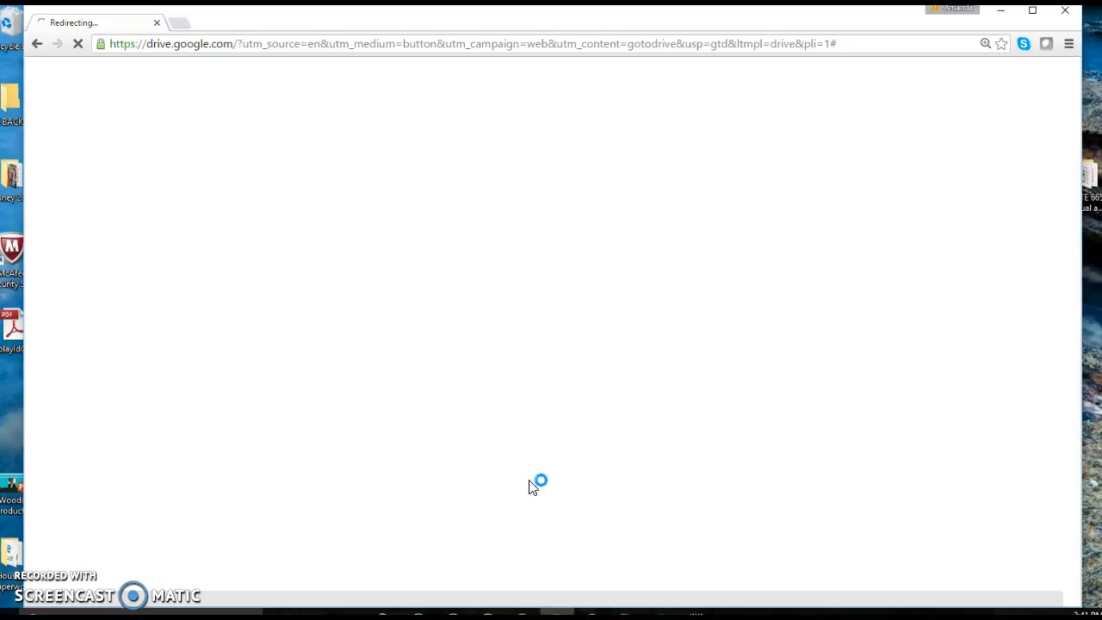
left_click(368, 256)
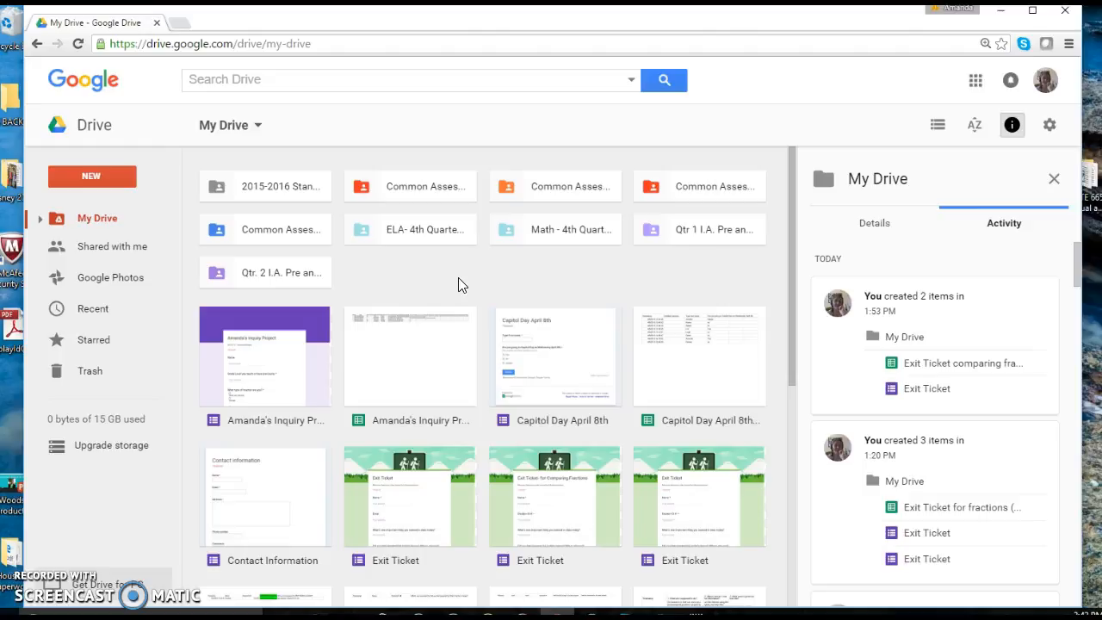
left_click(86, 176)
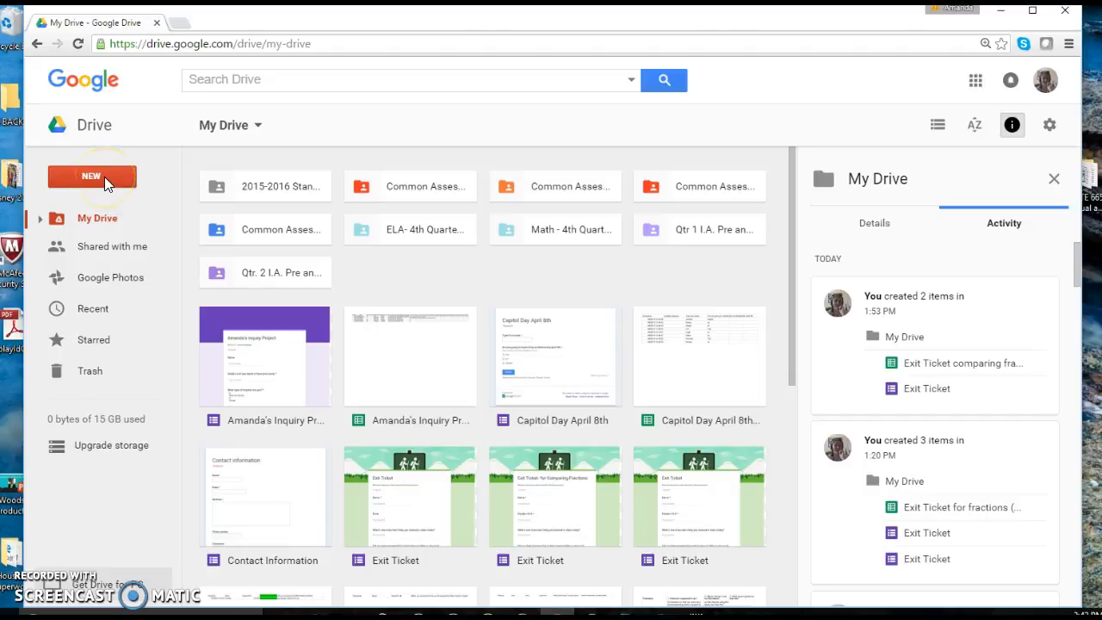
left_click(103, 179)
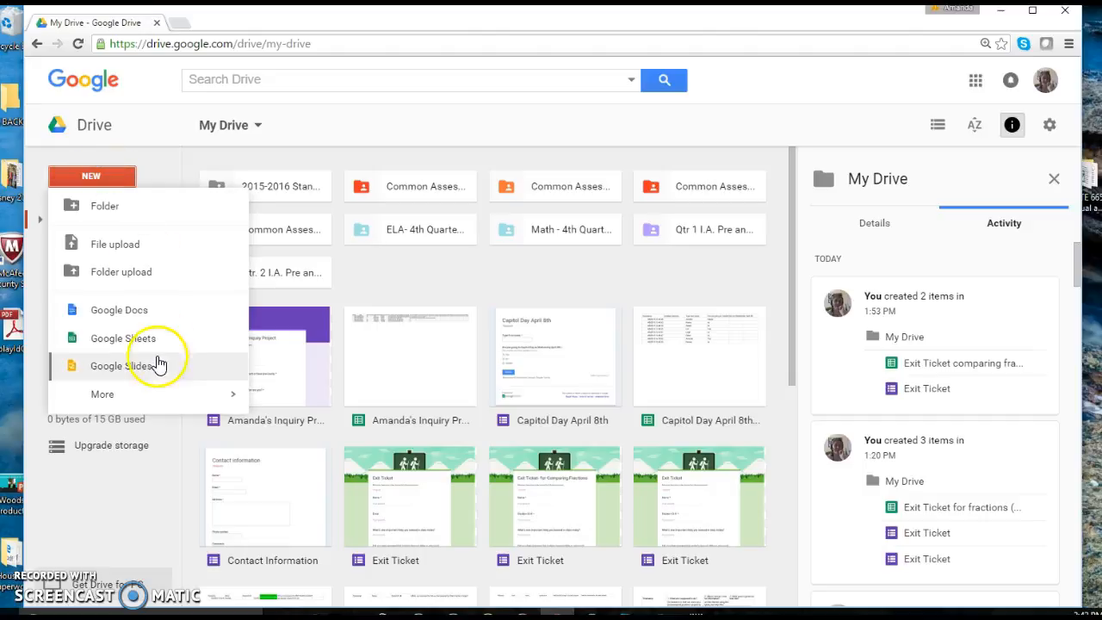
mouse_move(229, 396)
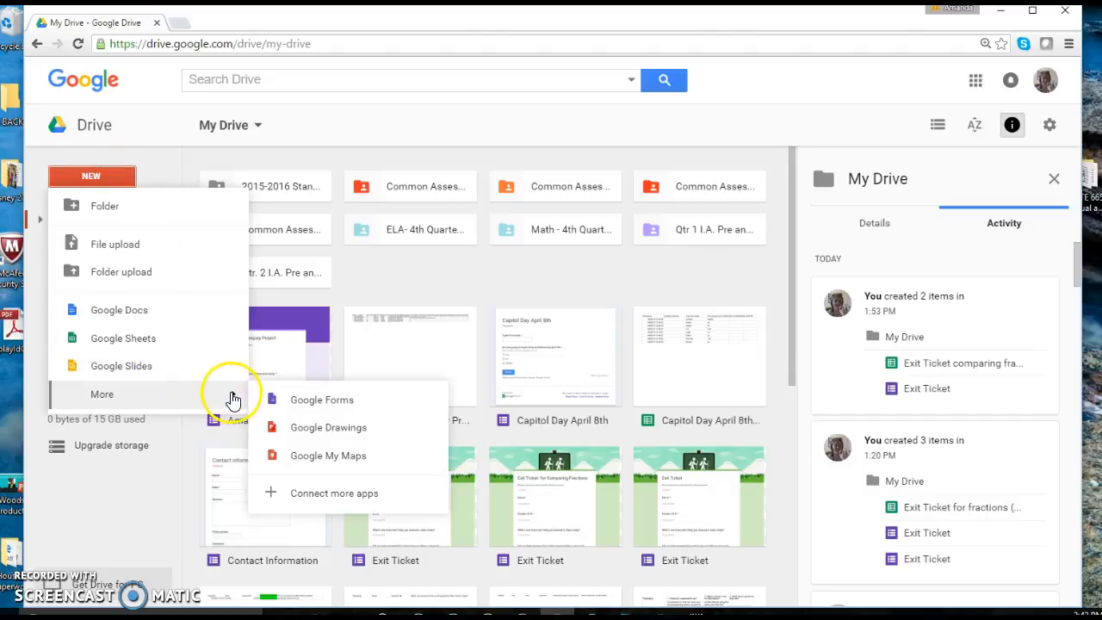
left_click(311, 408)
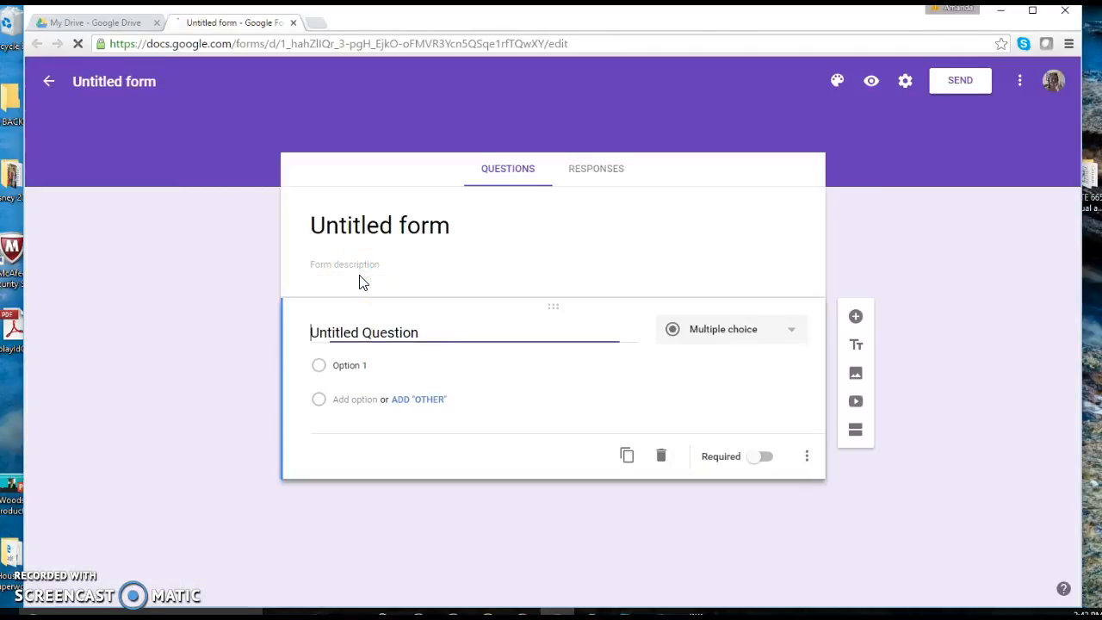
Step: Return to the Forms home, expand the full template gallery and create a form from the Education Exit Ticket template
left_click(45, 77)
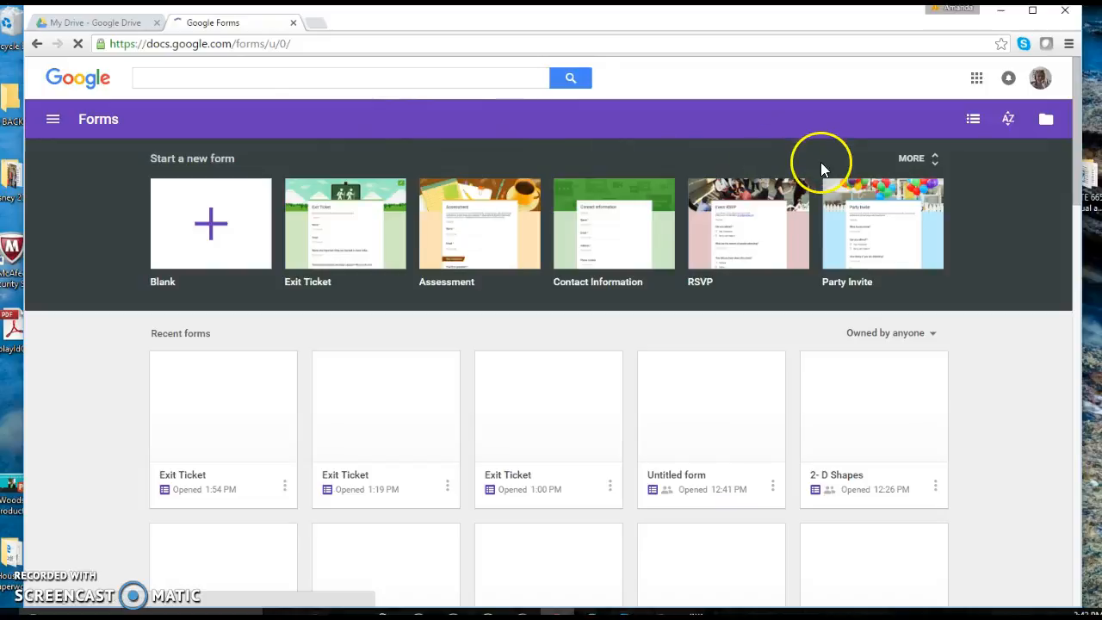
left_click(933, 168)
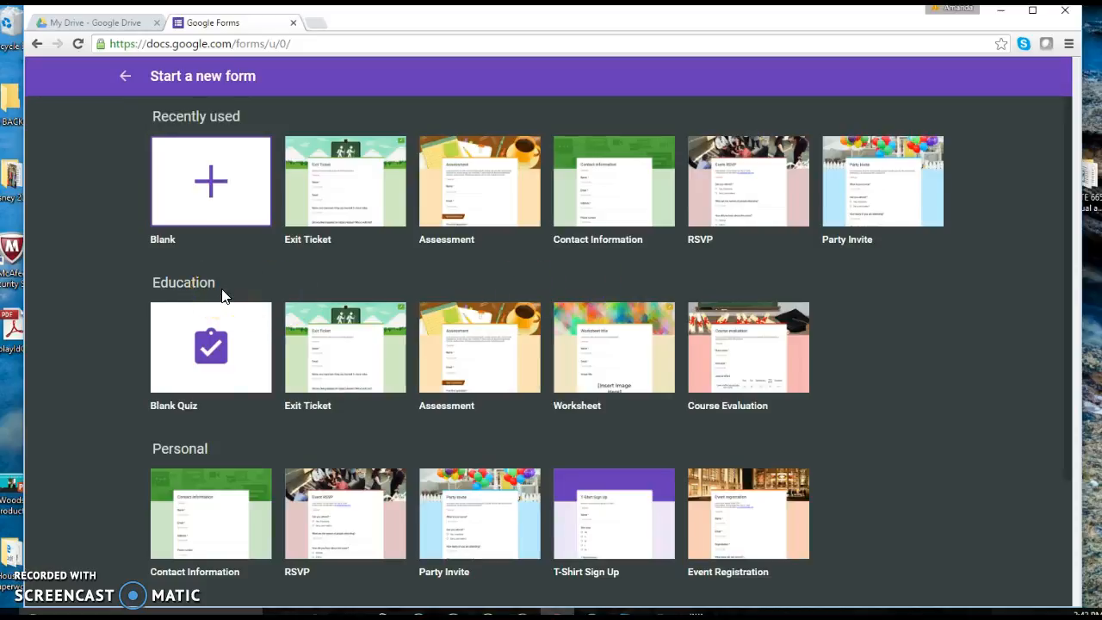
left_click(243, 370)
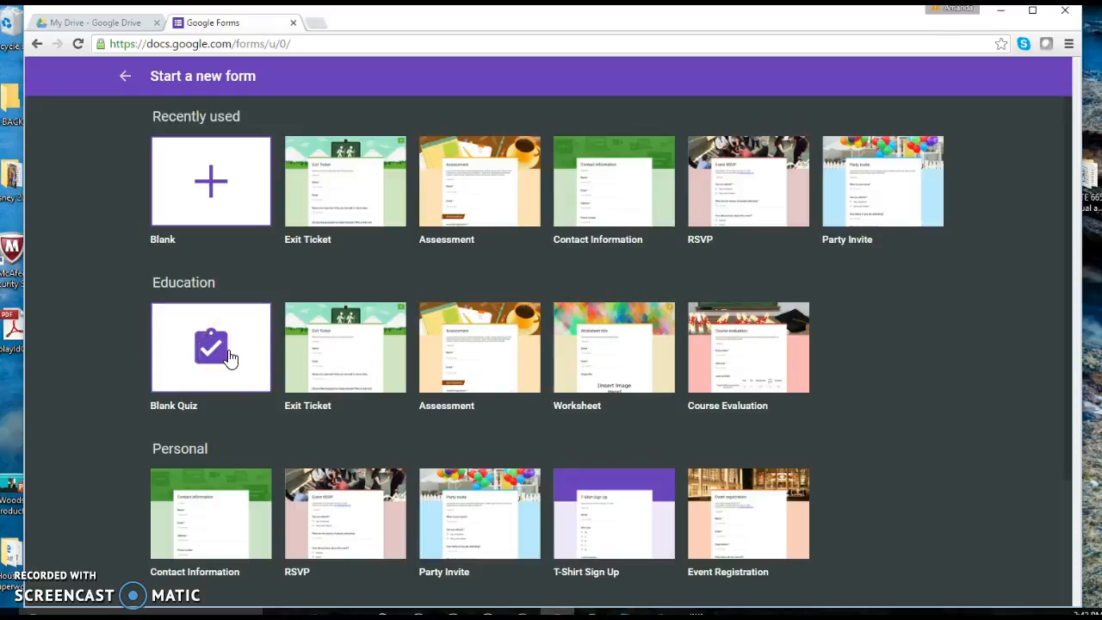
left_click(332, 364)
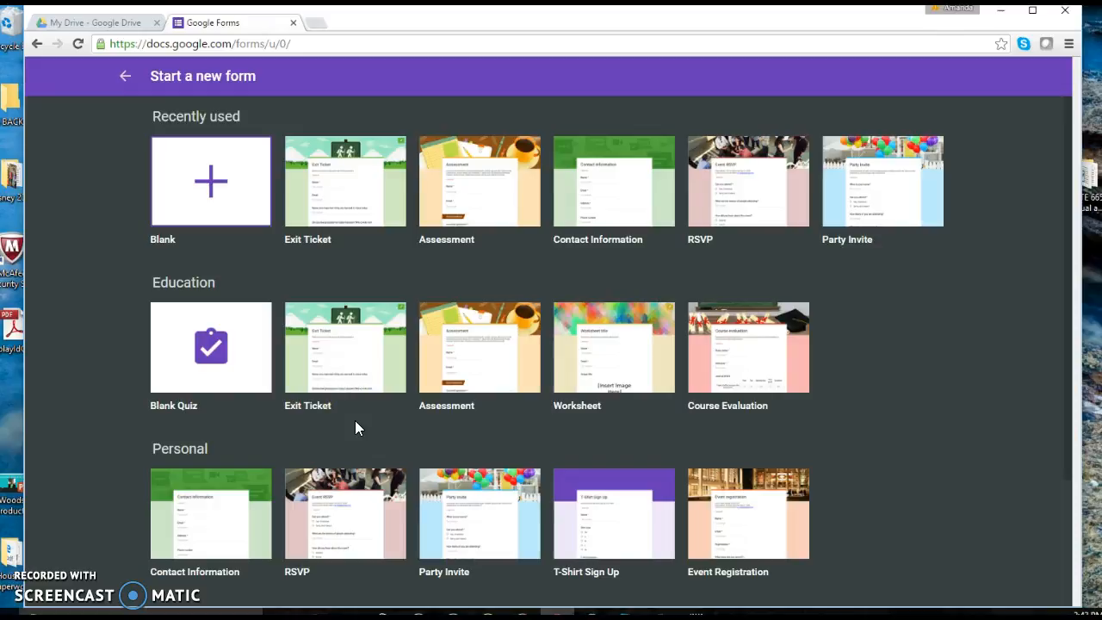
left_click(336, 357)
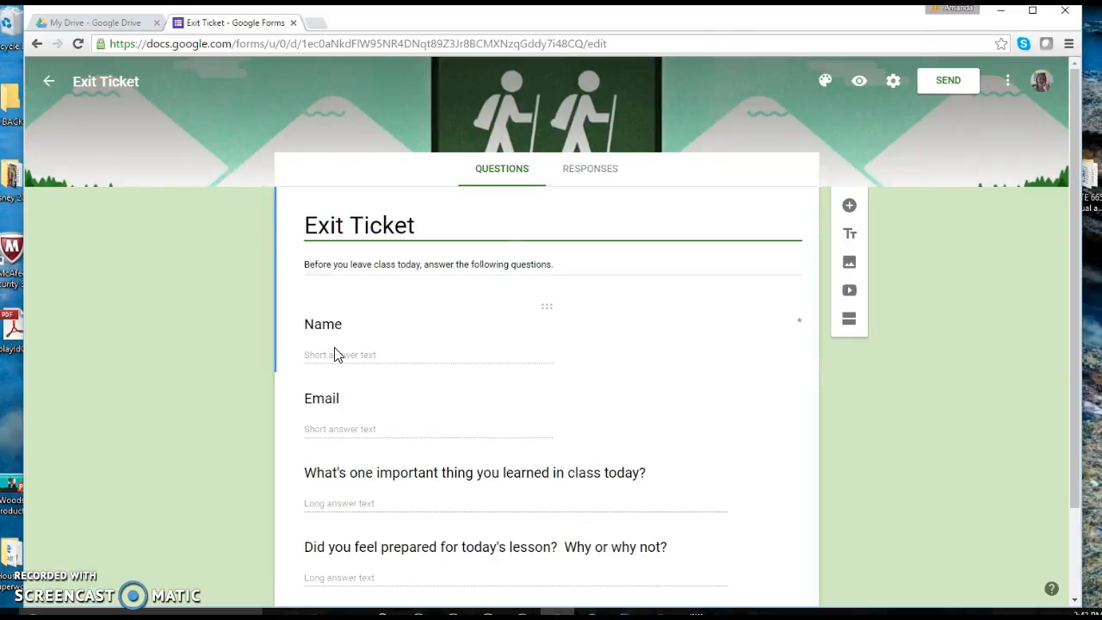
Step: Change the form's title to "Exit Ticket- for Comparing Fractions"
left_click(419, 226)
type("for ")
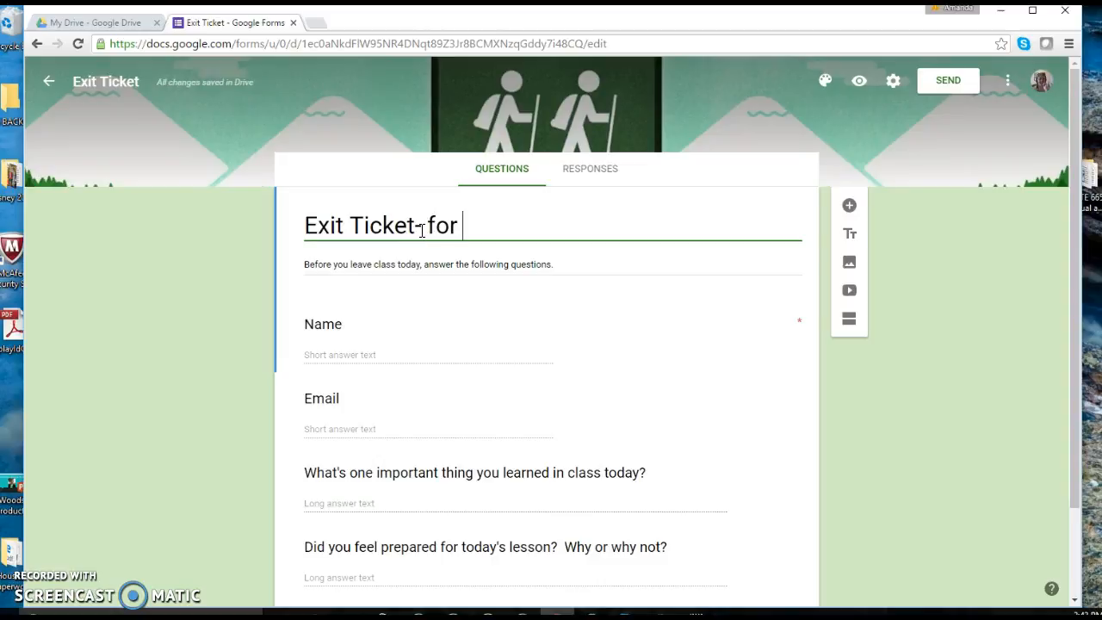
type("Comparing ")
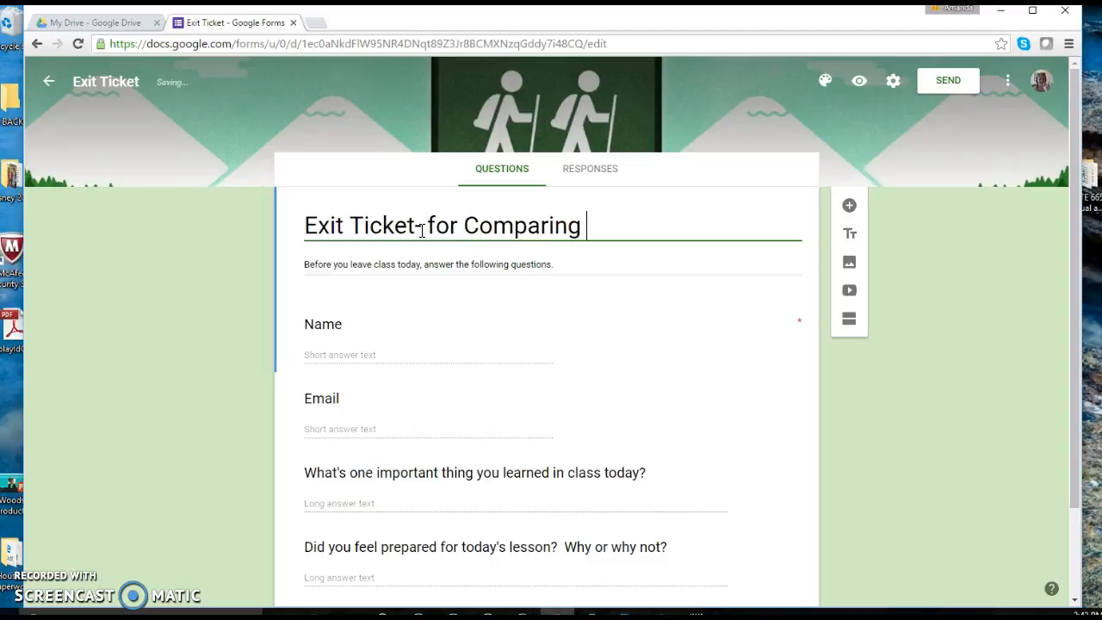
type("Fractions")
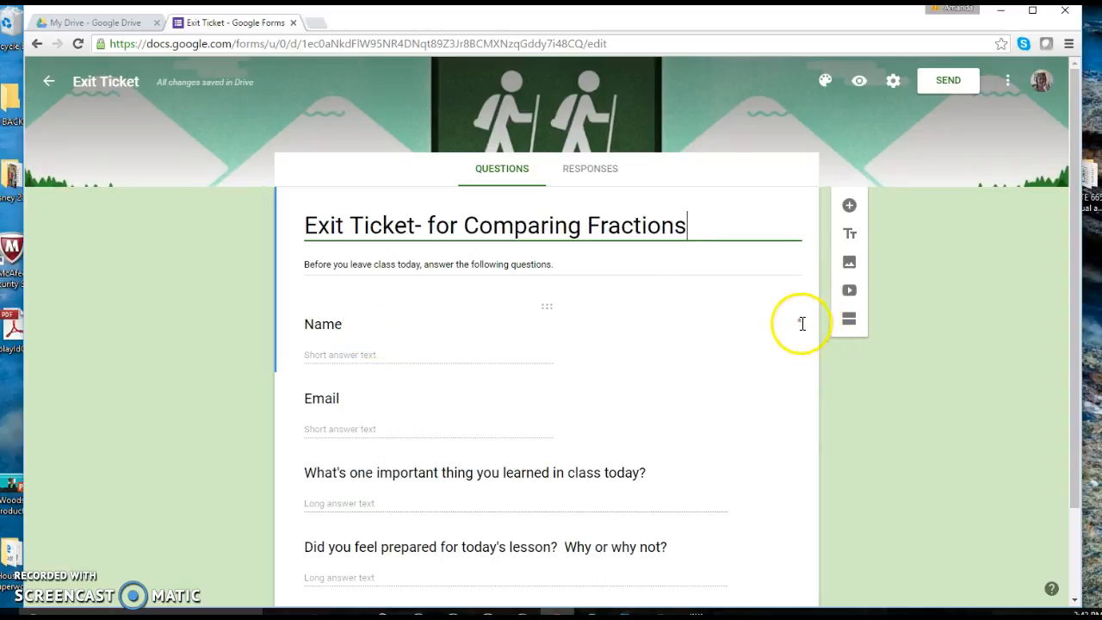
Step: Replace the Email question's text with "Student ID #:"
left_click(423, 401)
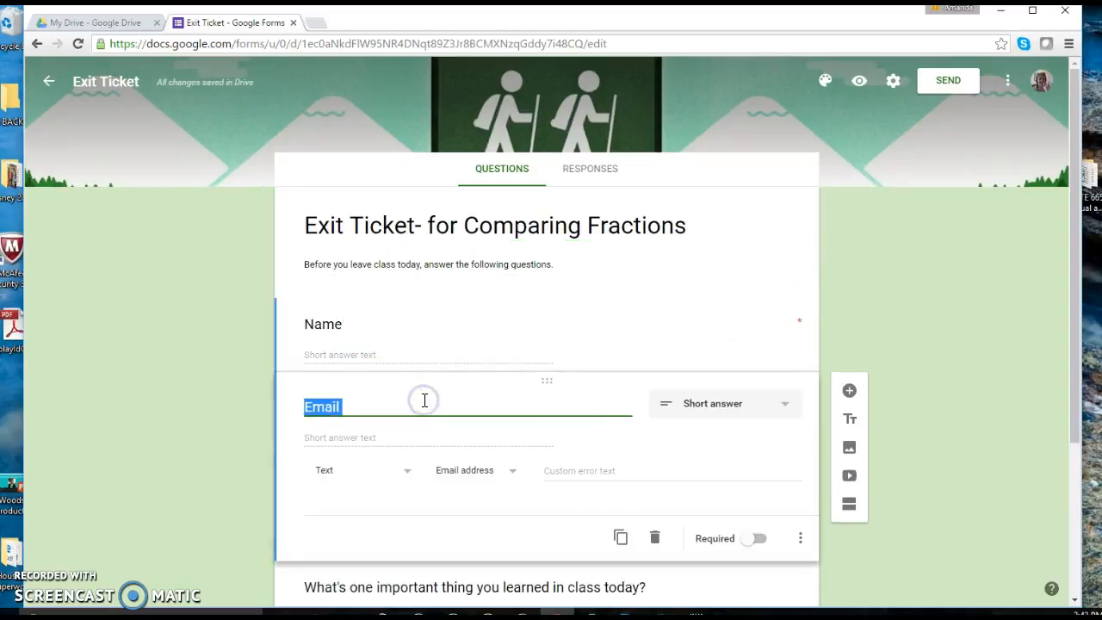
key("BackSpace")
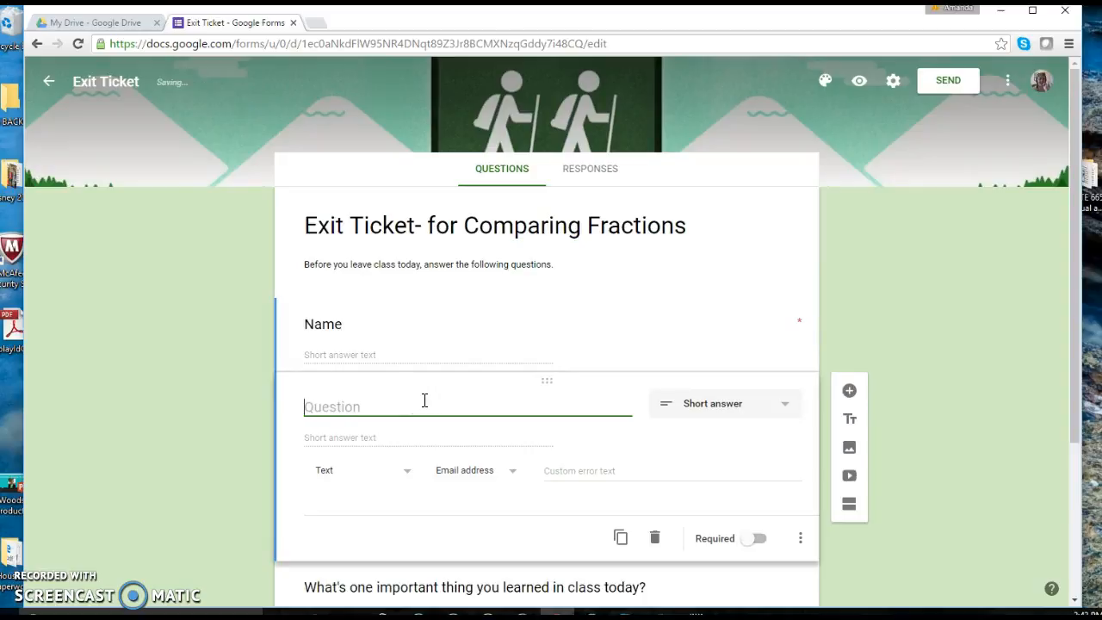
type("Student ID #:")
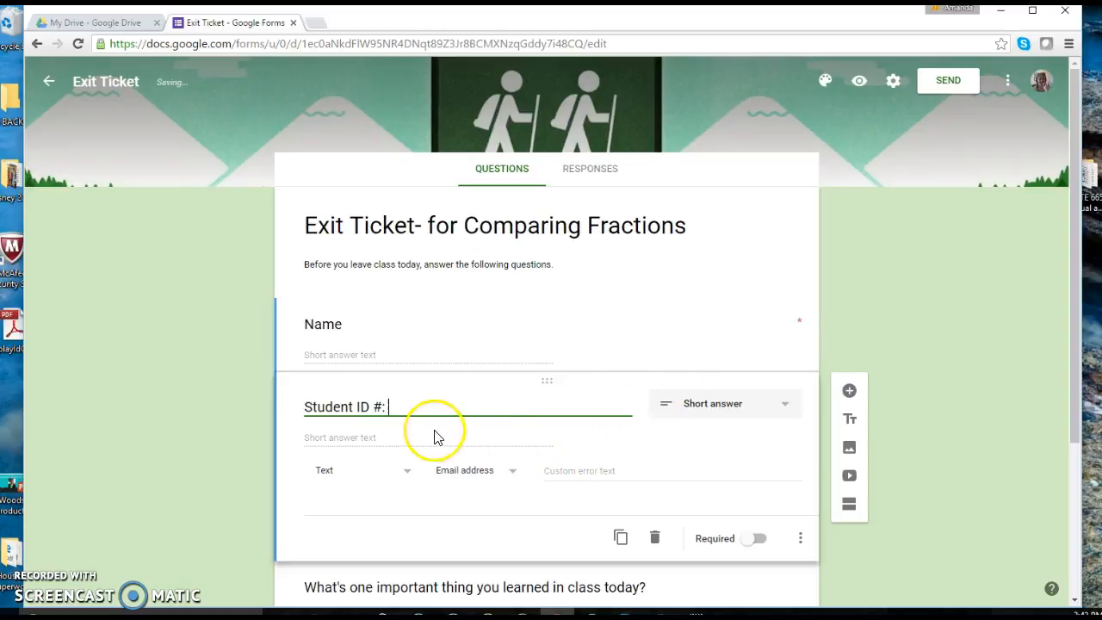
Step: Set the Student ID question's response validation type to Number and make the question required
left_click(511, 473)
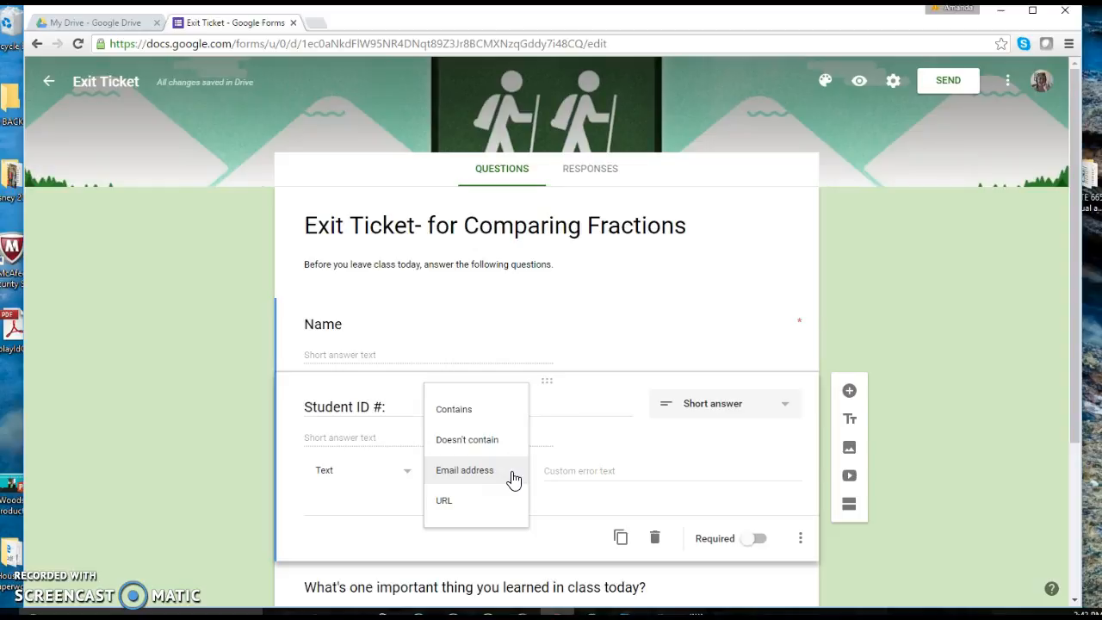
left_click(405, 473)
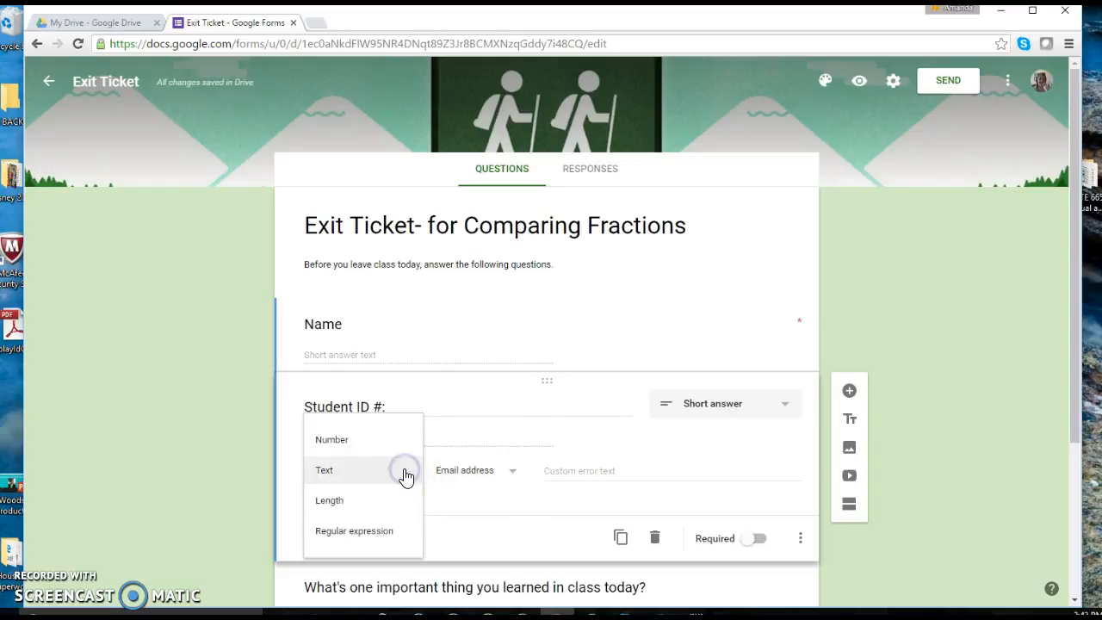
left_click(332, 440)
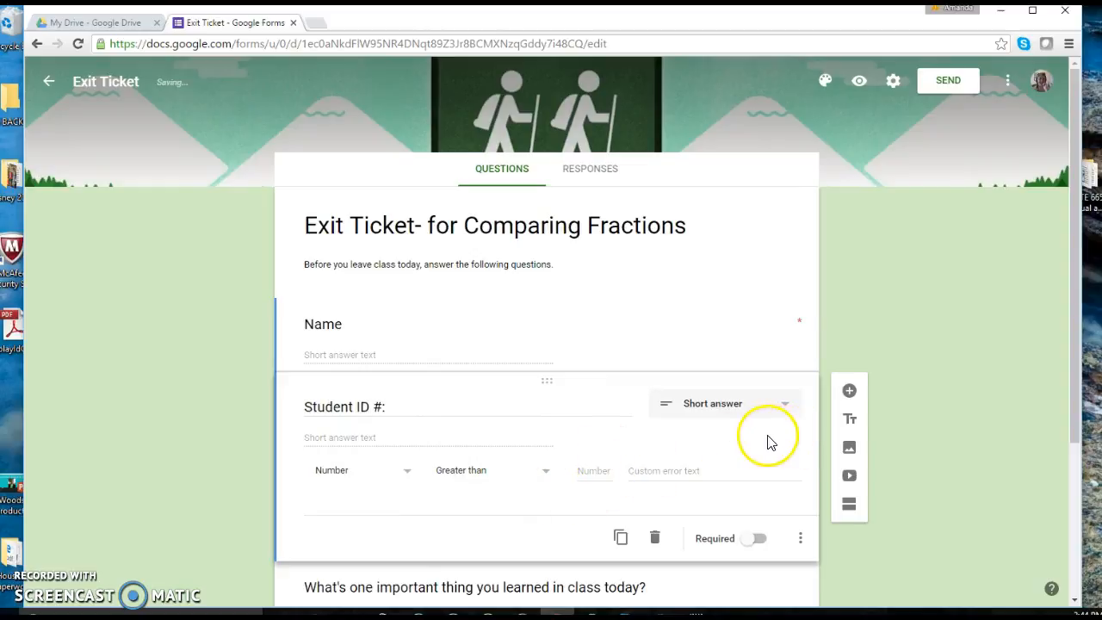
right_click(751, 541)
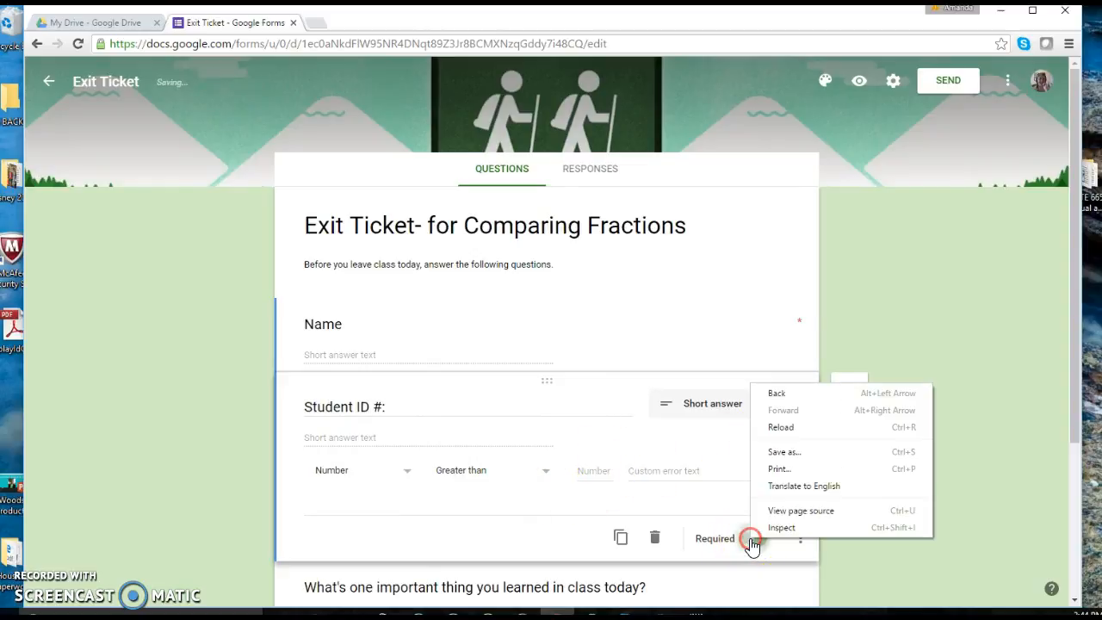
left_click(765, 559)
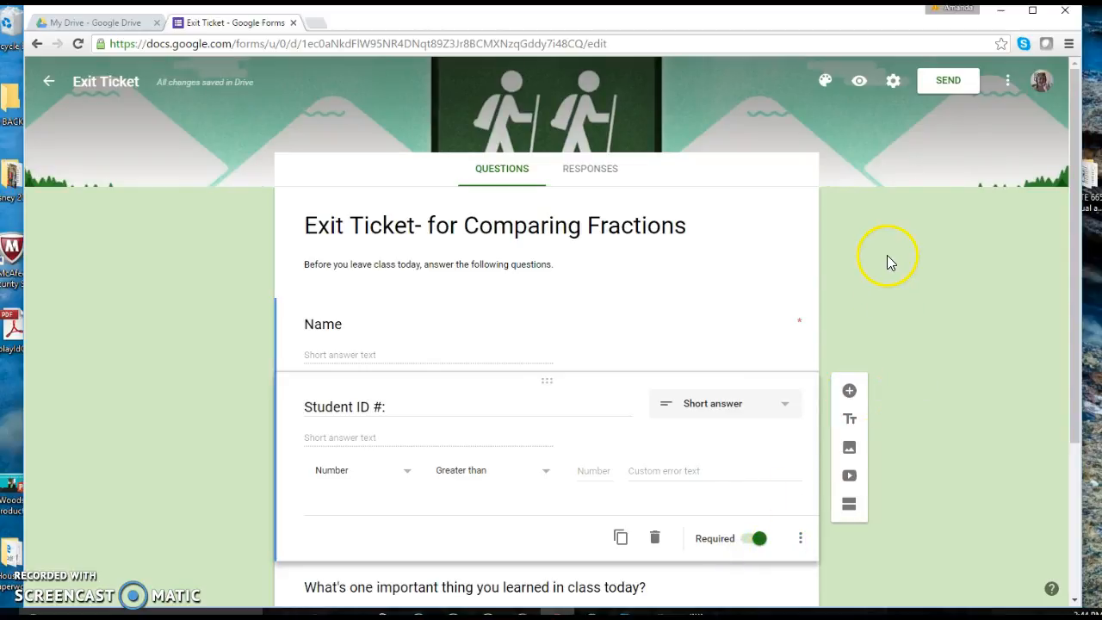
Step: Replace the last question, about making the lesson more effective, with "Which fraction is greater?"
scroll(886, 255, "down", 2)
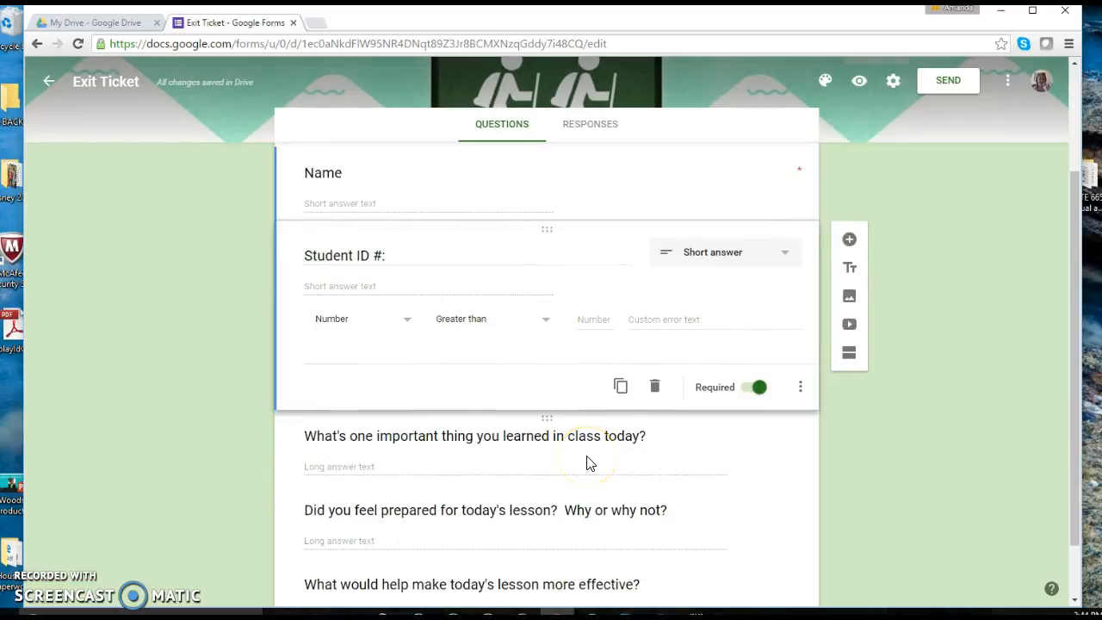
scroll(140, 403, "down", 2)
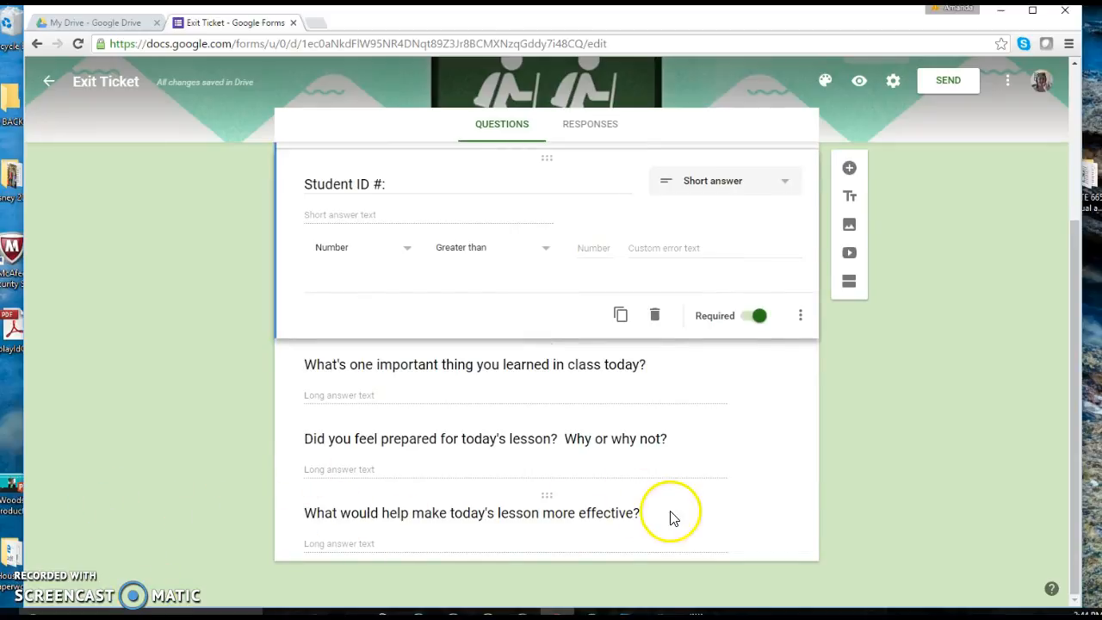
left_click(637, 515)
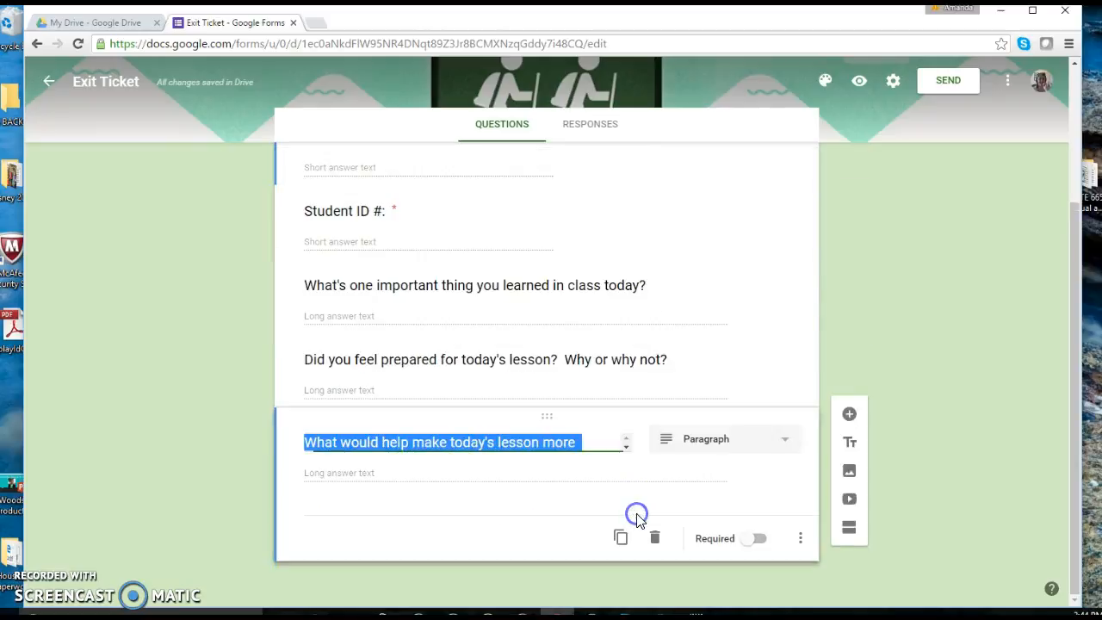
key("BackSpace")
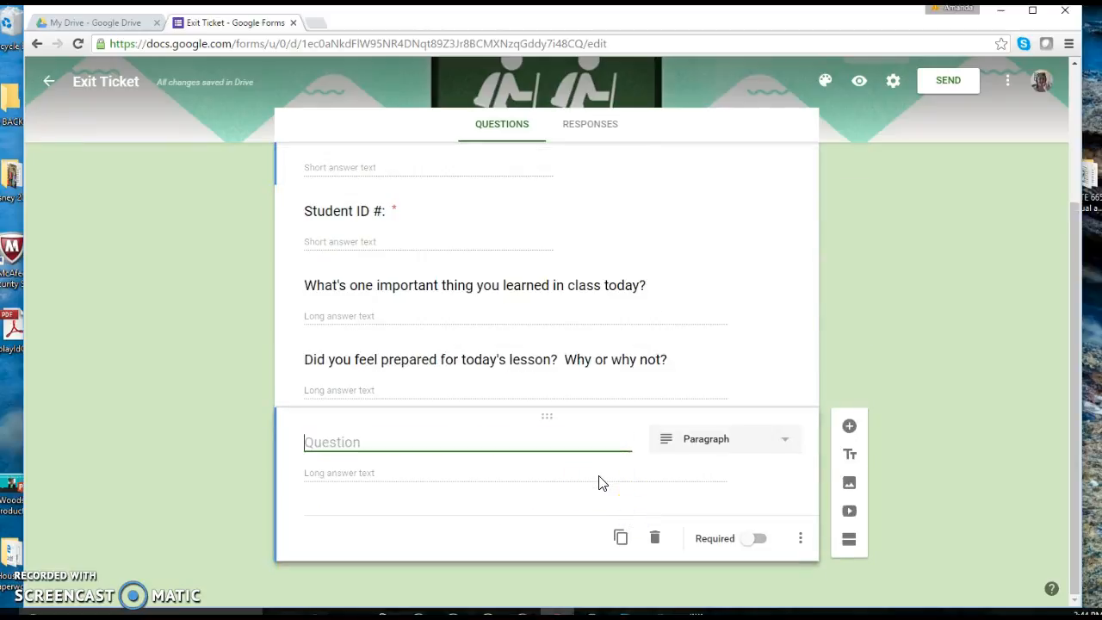
type("Wha")
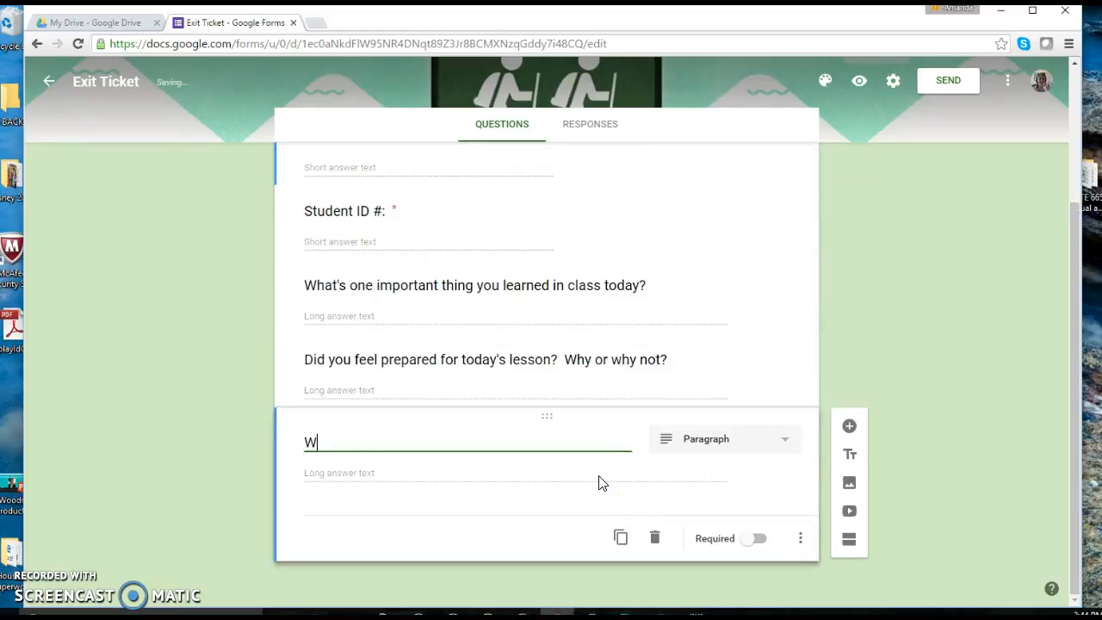
key("BackSpace")
type("ich Fr")
key("BackSpace")
key("BackSpace")
type("fact")
key("BackSpace")
key("BackSpace")
key("BackSpace")
type("raction is greater?")
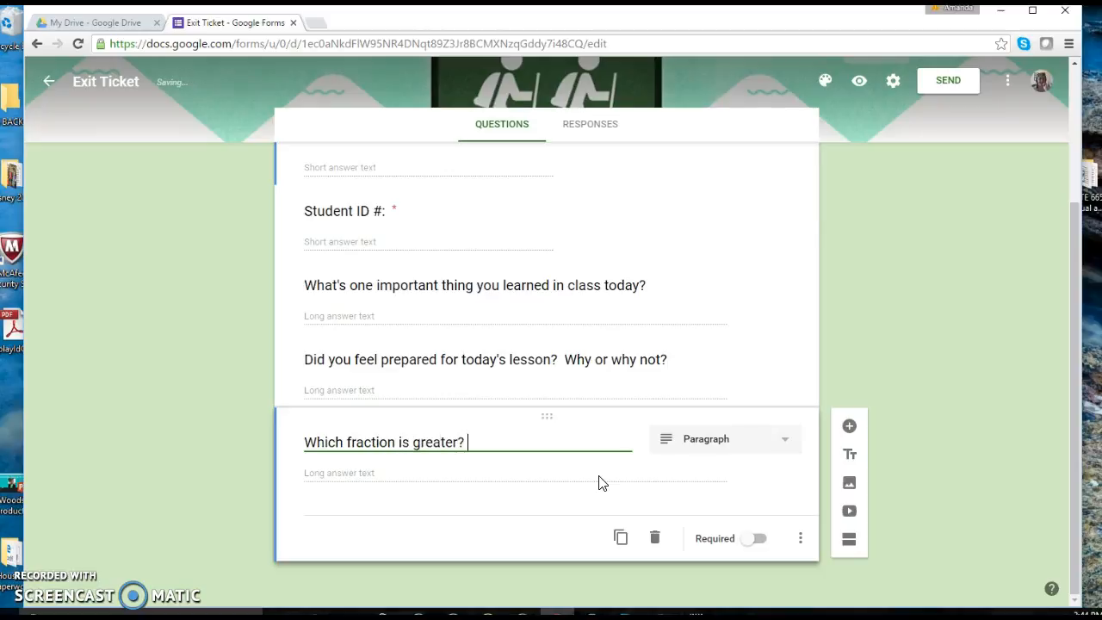
Step: Make the "Which fraction is greater?" question a required multiple choice question with the options "A. 1/6" and "B. 2/6"
left_click(790, 440)
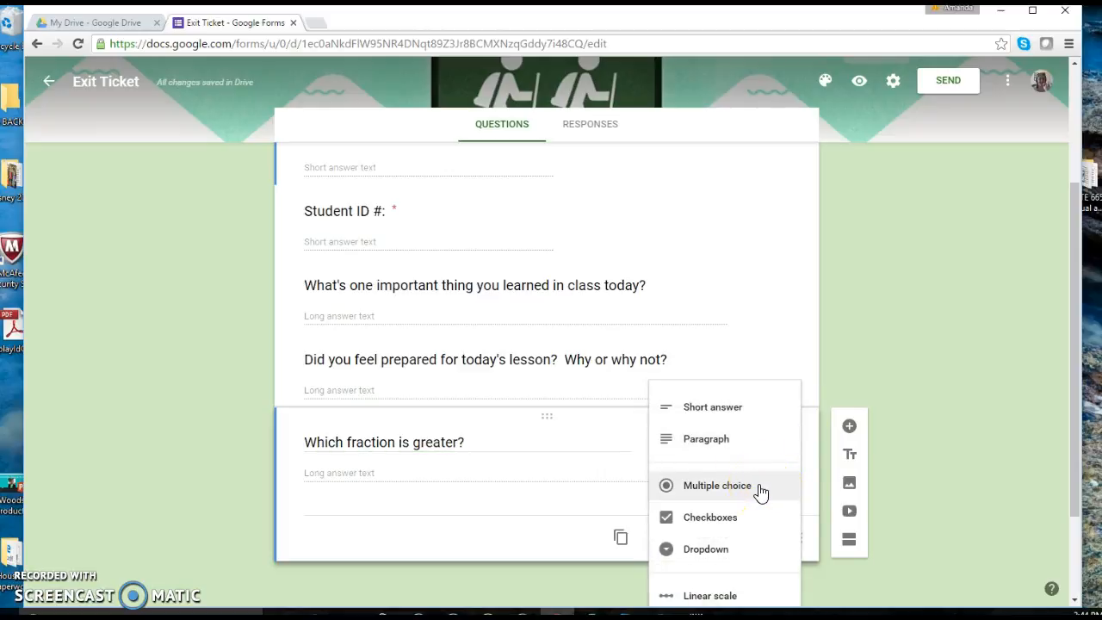
left_click(717, 485)
left_click(368, 480)
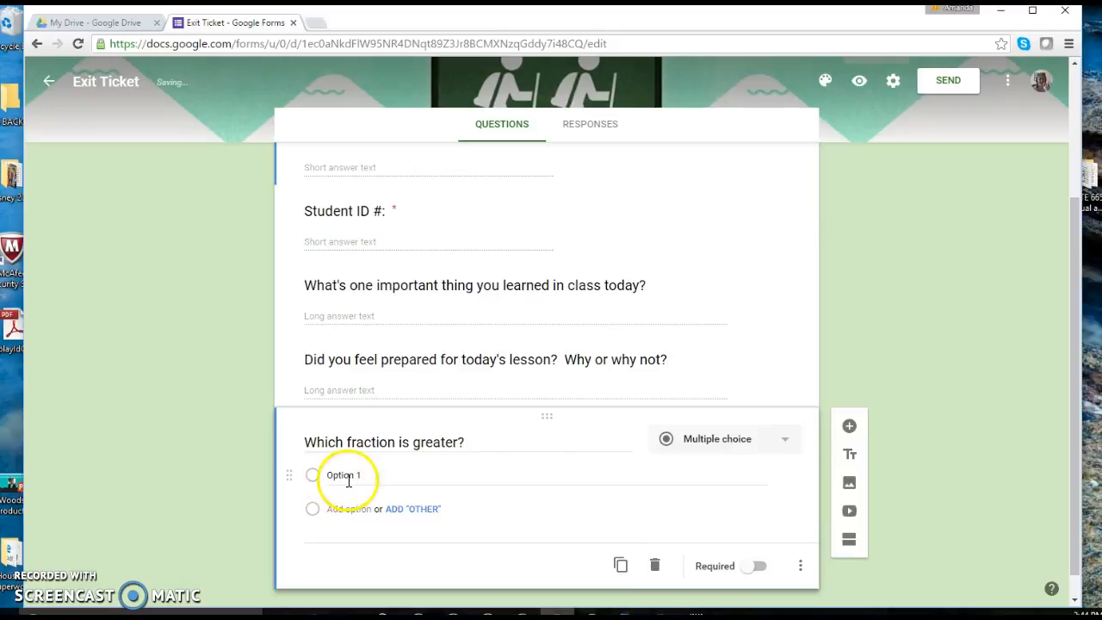
type("A")
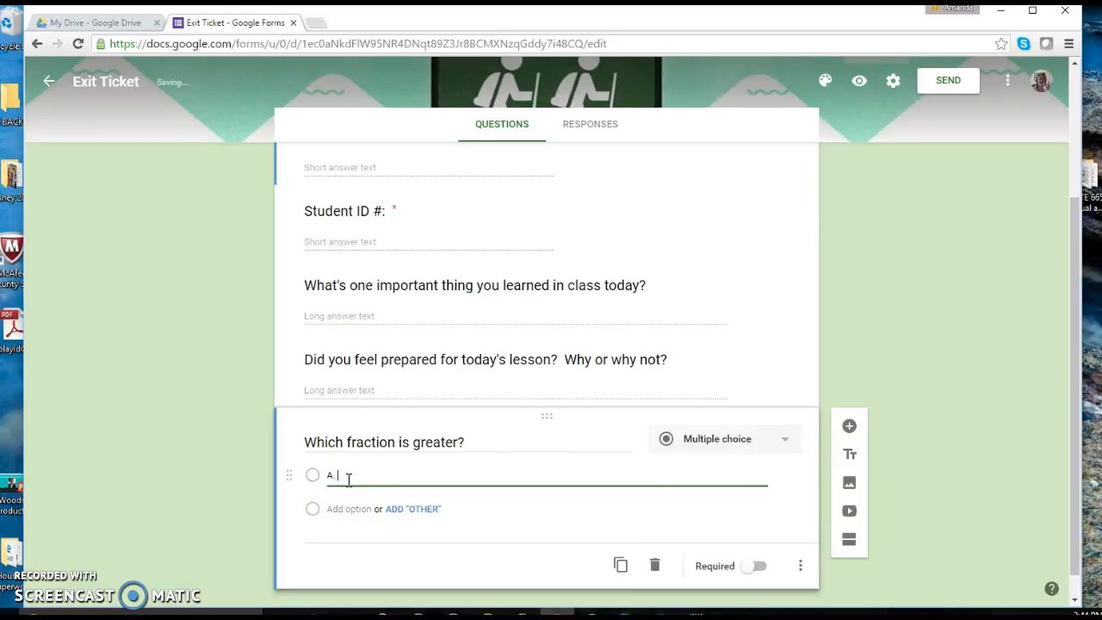
type(". 1/6")
left_click(360, 512)
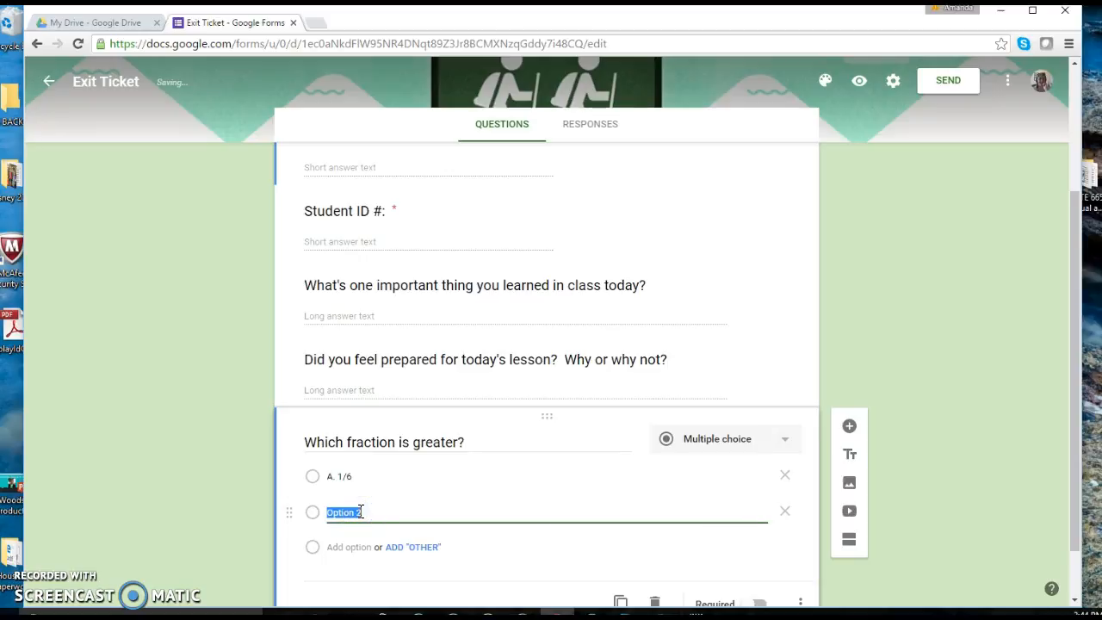
type("B. 2/6")
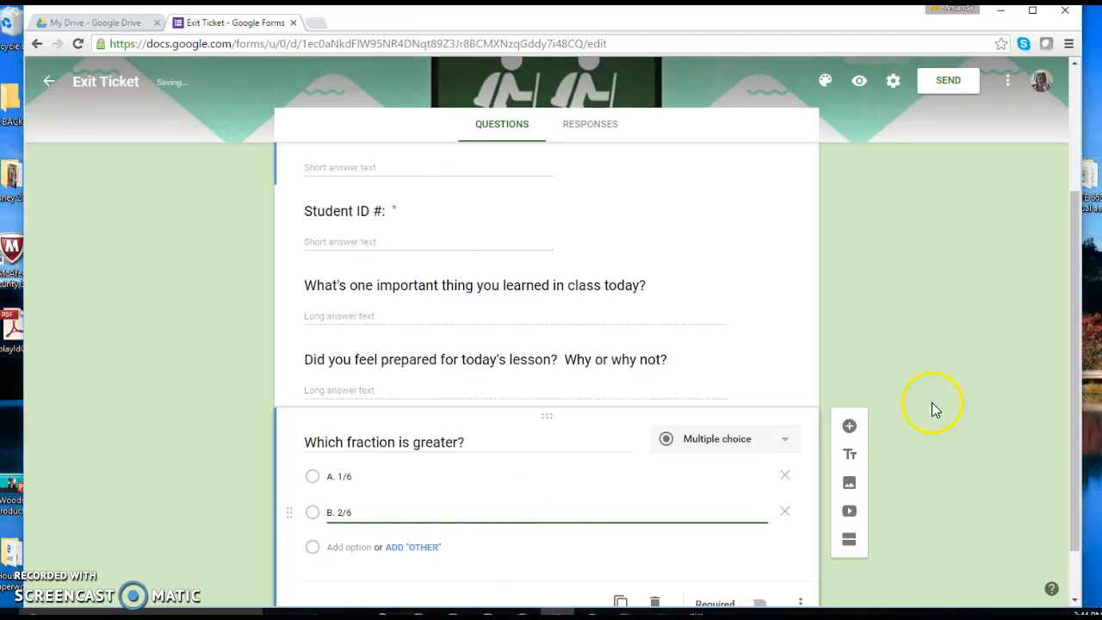
scroll(1072, 369, "down", 1)
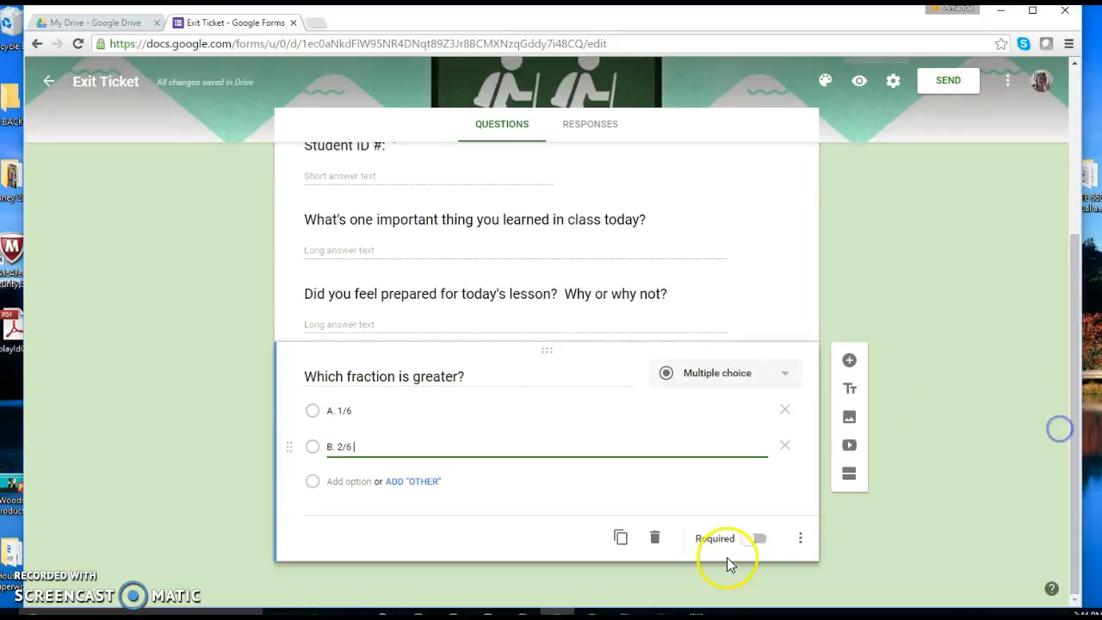
left_click(754, 538)
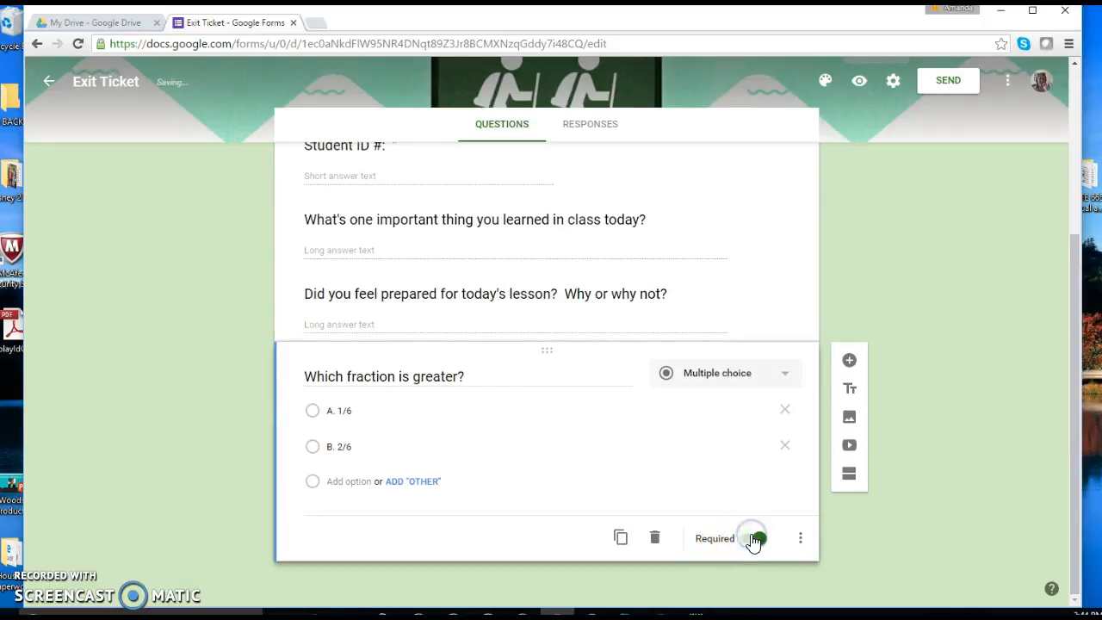
Step: Search for "compar" to find and upload the image "q2 comparing fractions to 1" below the fraction question, and title it "Q3:"
left_click(849, 421)
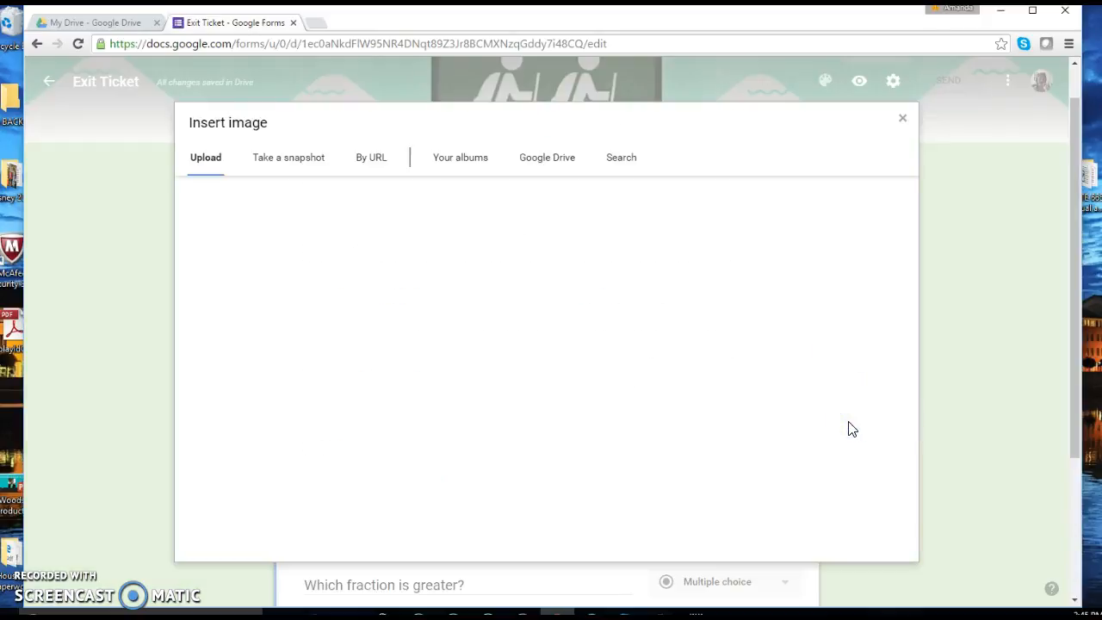
left_click(550, 370)
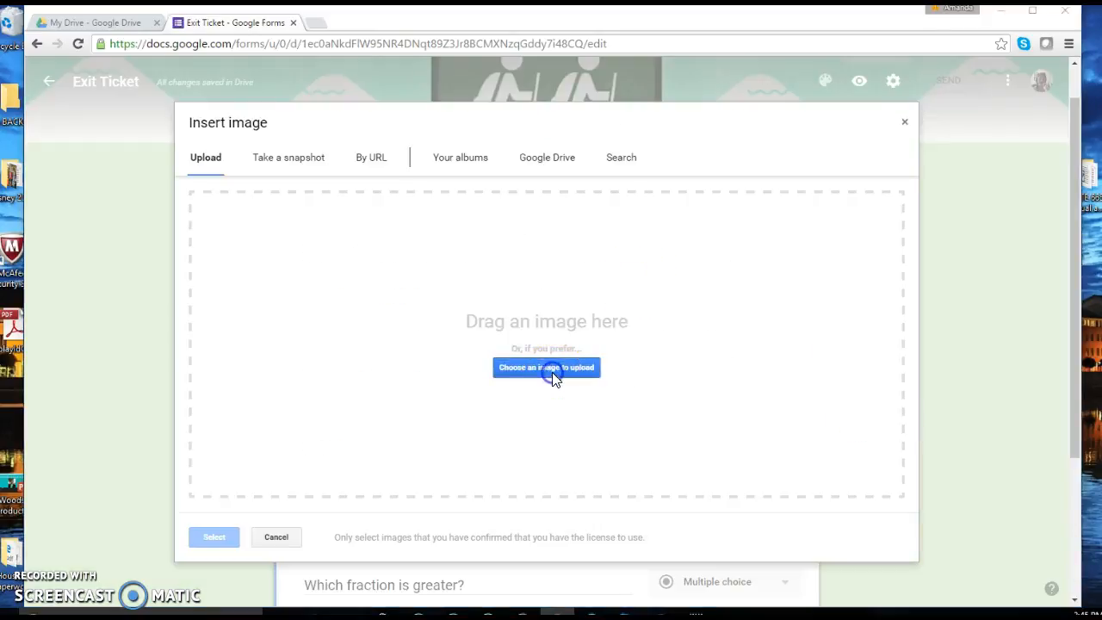
left_click(472, 35)
type("compar")
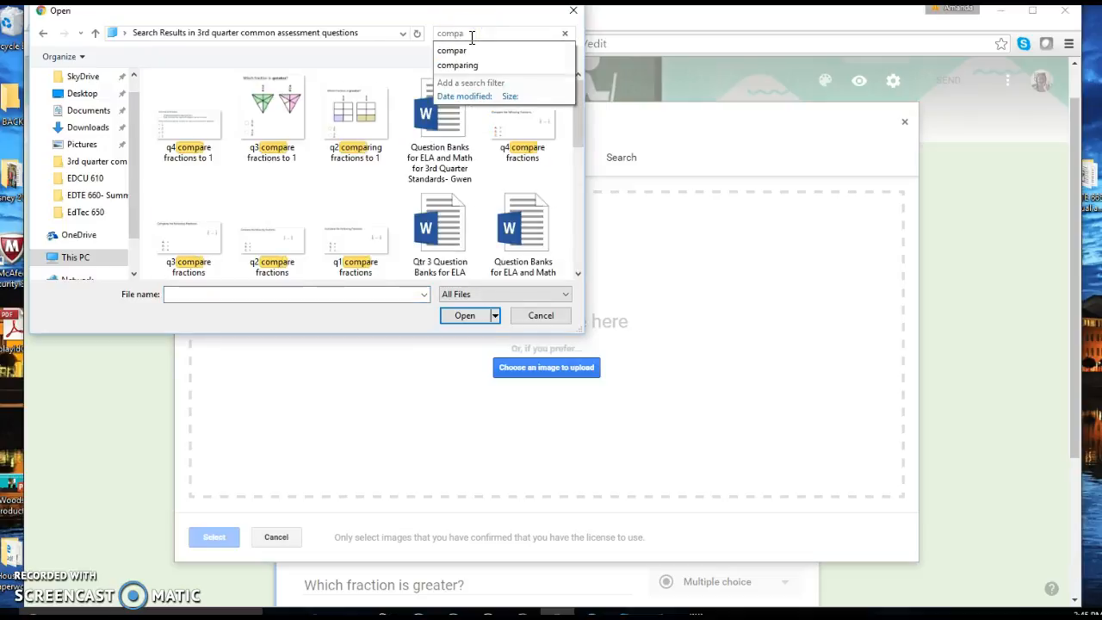
left_click(356, 114)
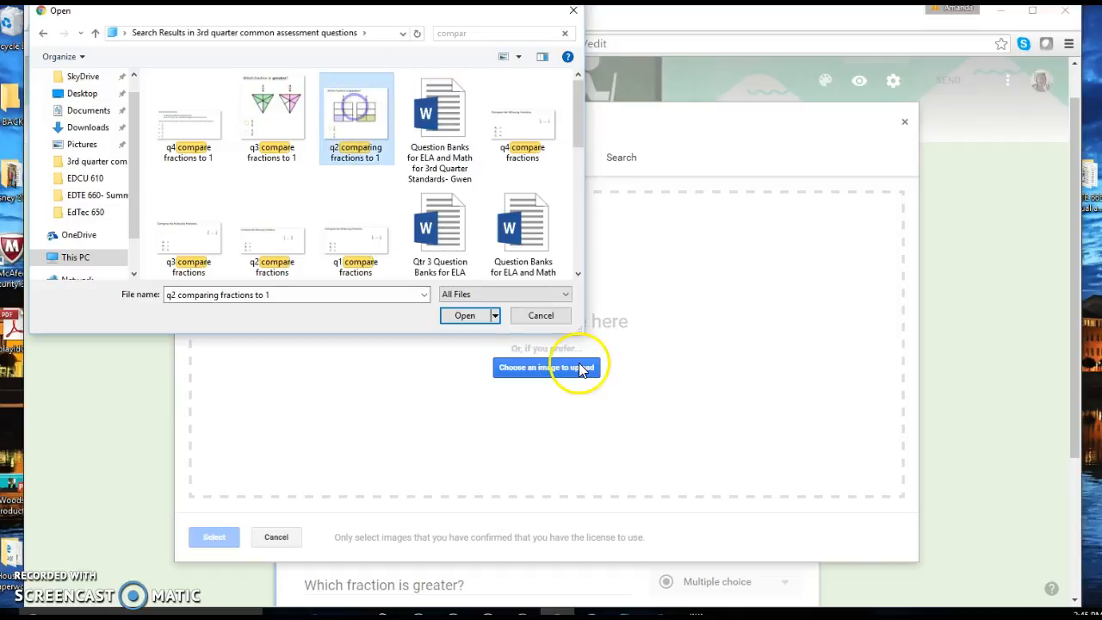
left_click(479, 317)
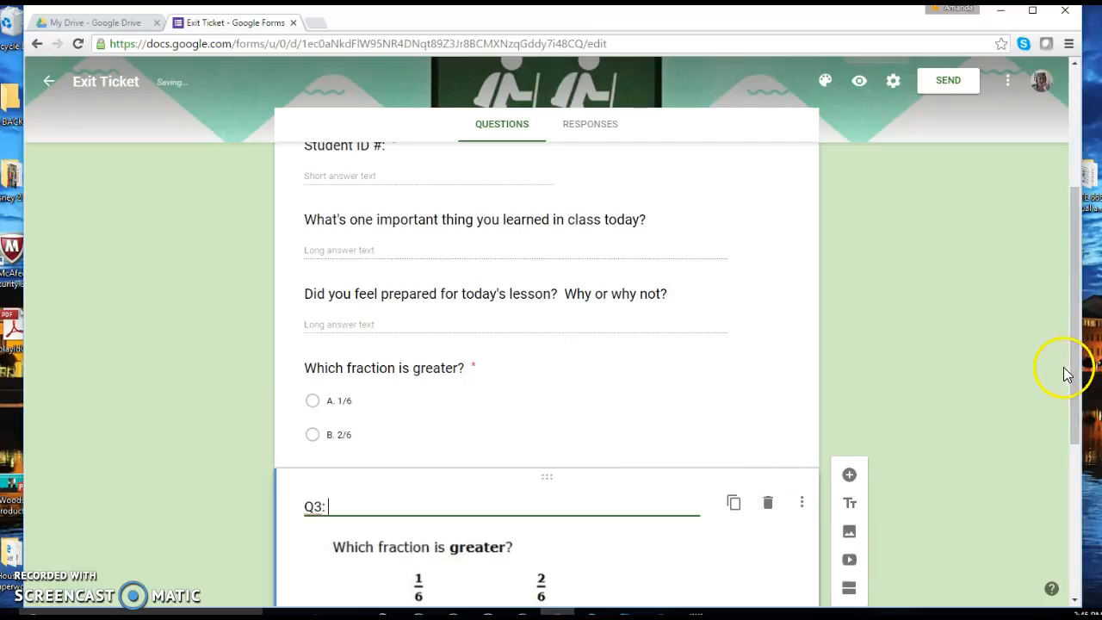
left_click_drag(1073, 366, 1052, 531)
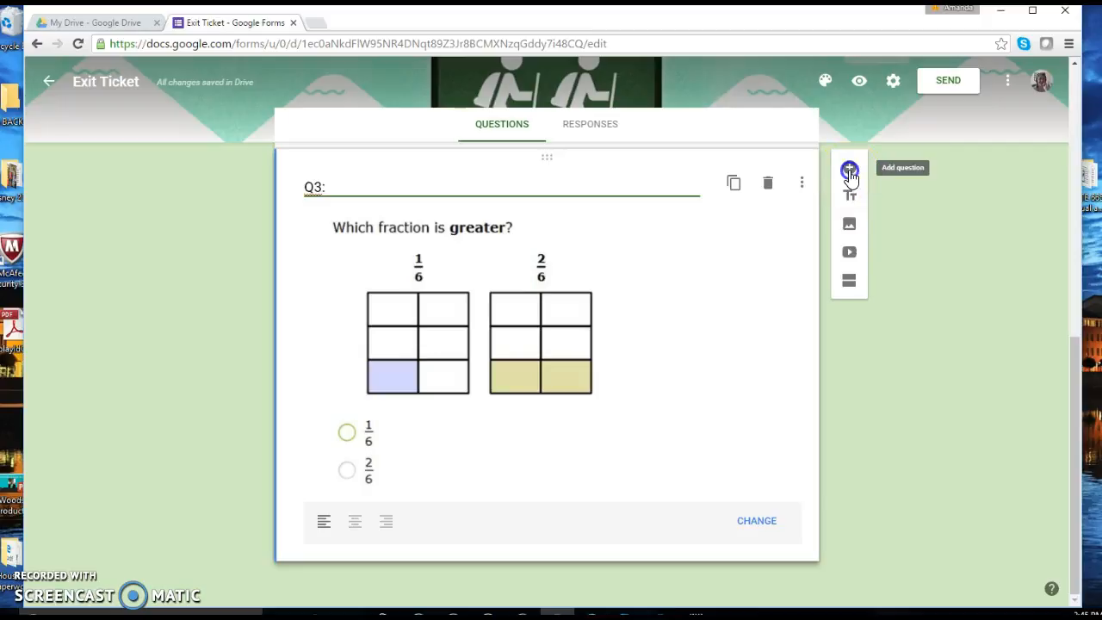
left_click(849, 173)
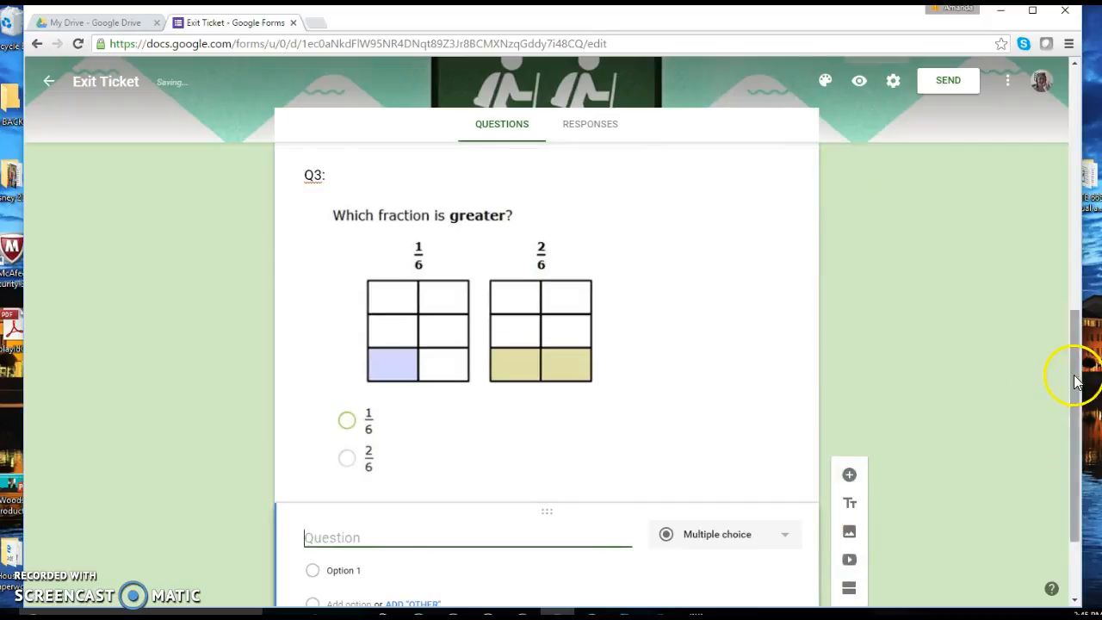
left_click_drag(1074, 373, 1069, 453)
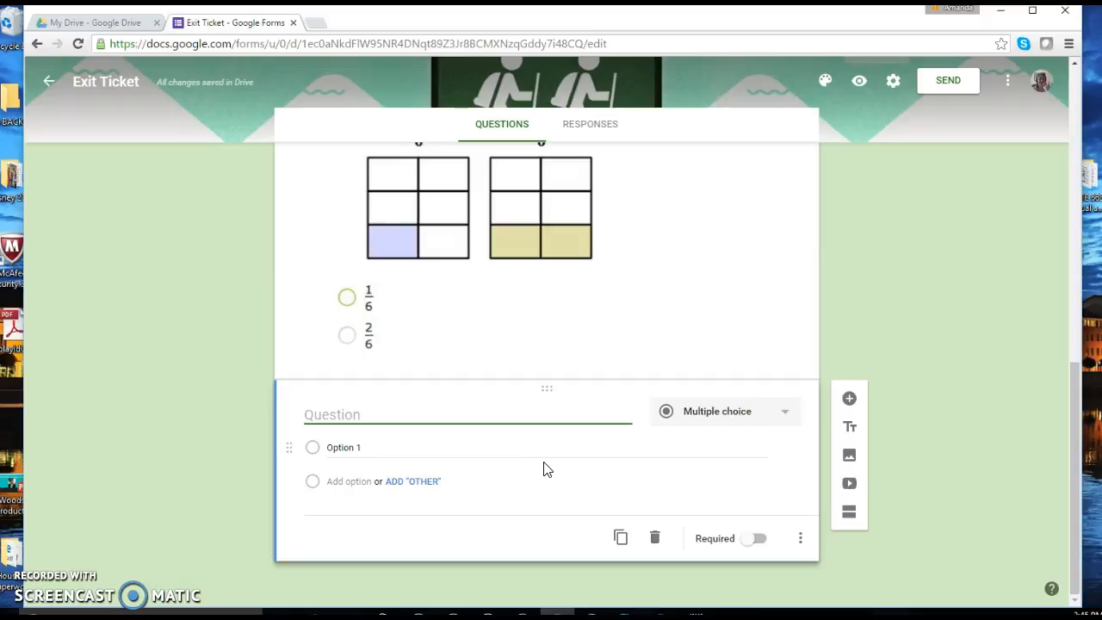
left_click(655, 538)
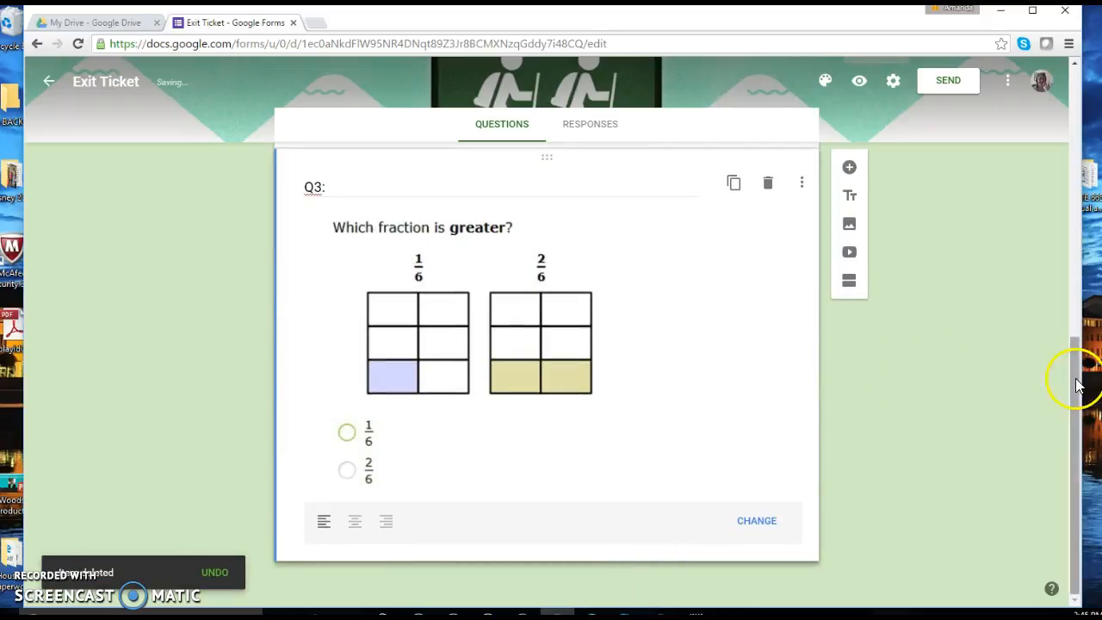
Step: Preview the form as respondents see it and review its questions through to the Q3 image
left_click_drag(1073, 379, 1062, 164)
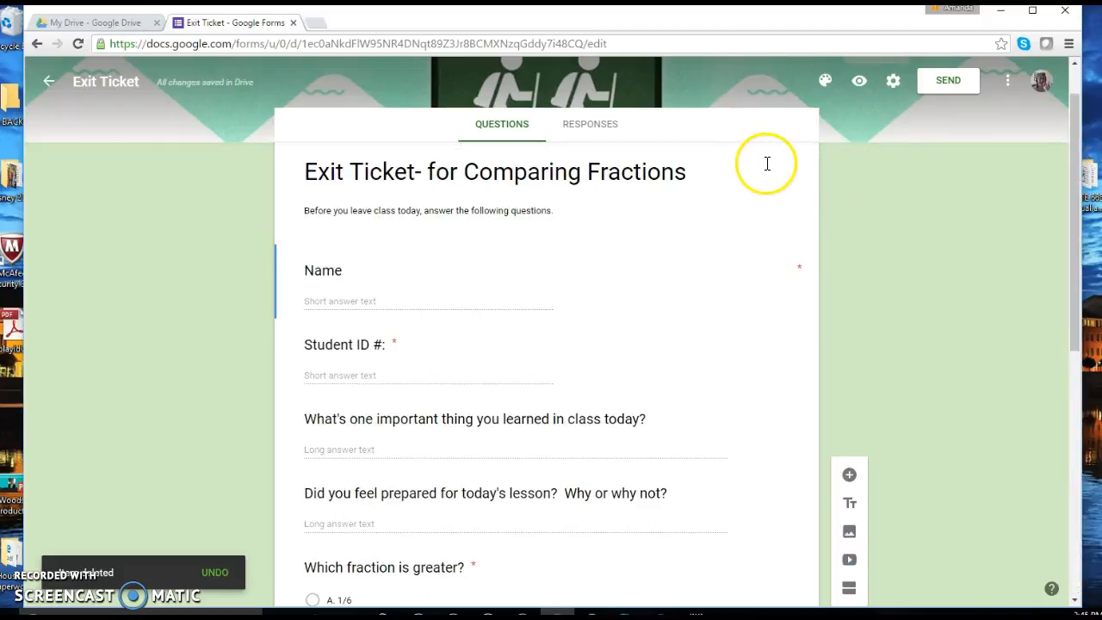
left_click(860, 82)
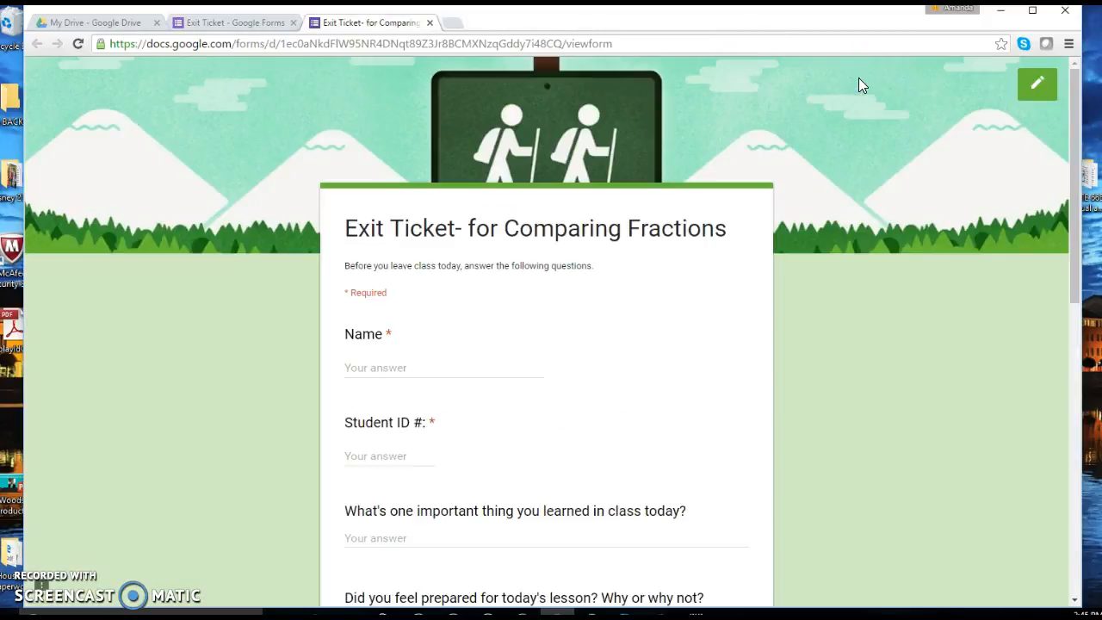
left_click_drag(1074, 241, 1070, 548)
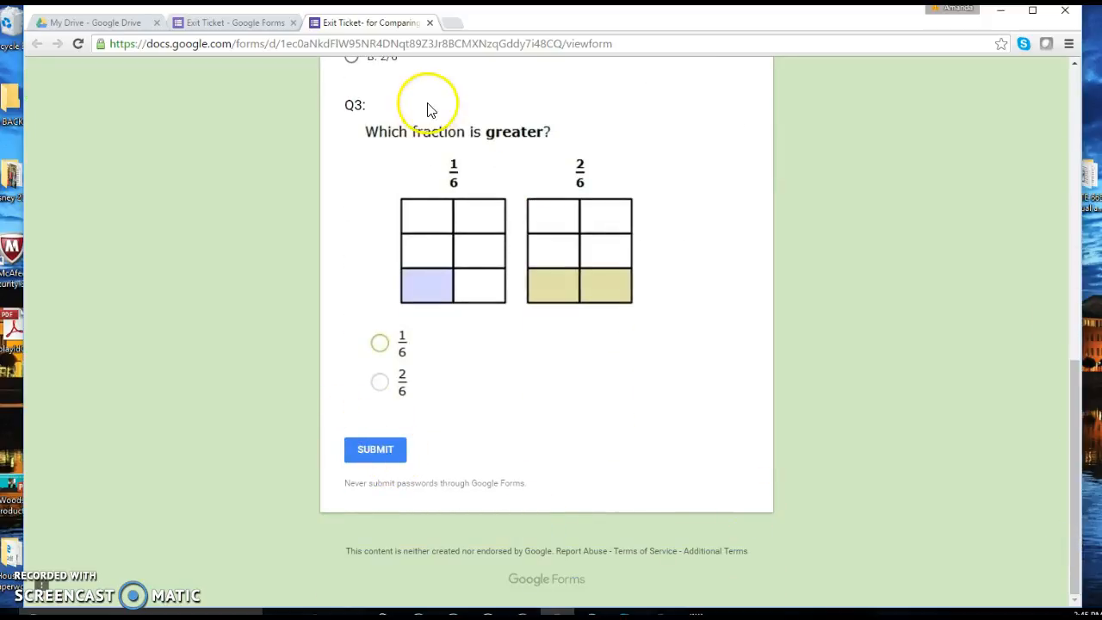
Step: Create a new response spreadsheet for the form named "Exit Ticket- comparing fractions (Responses)"
left_click(210, 30)
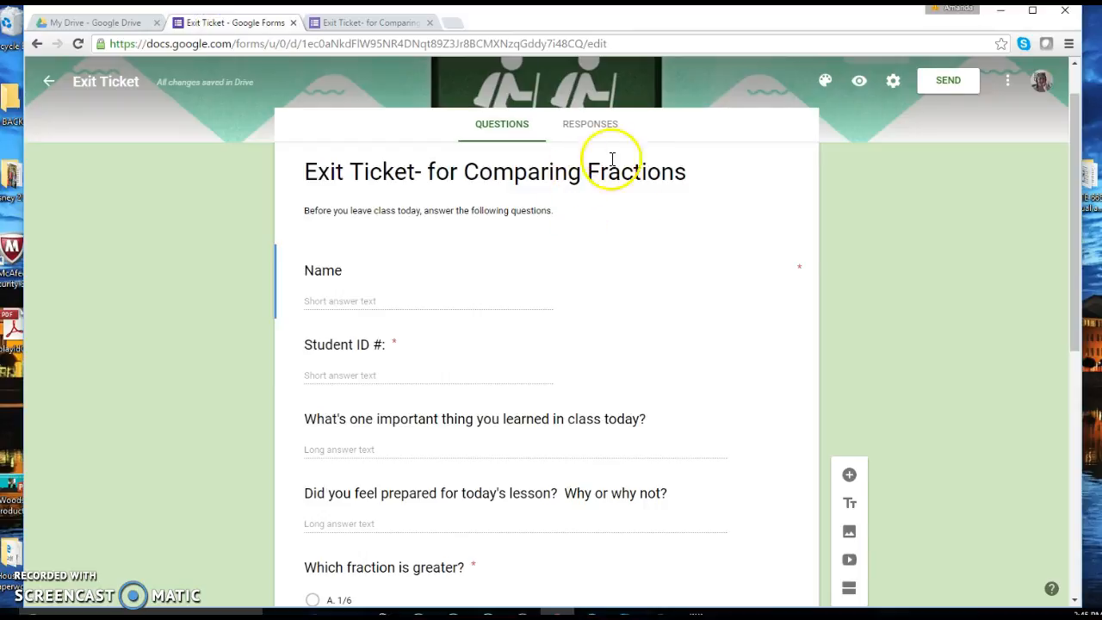
left_click(607, 126)
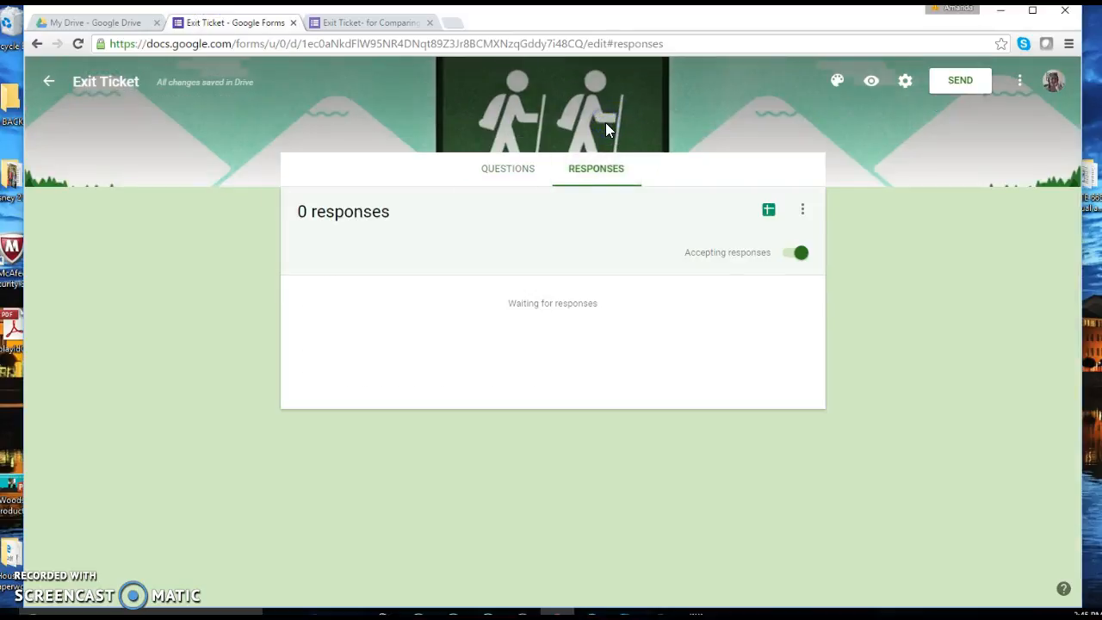
left_click(767, 210)
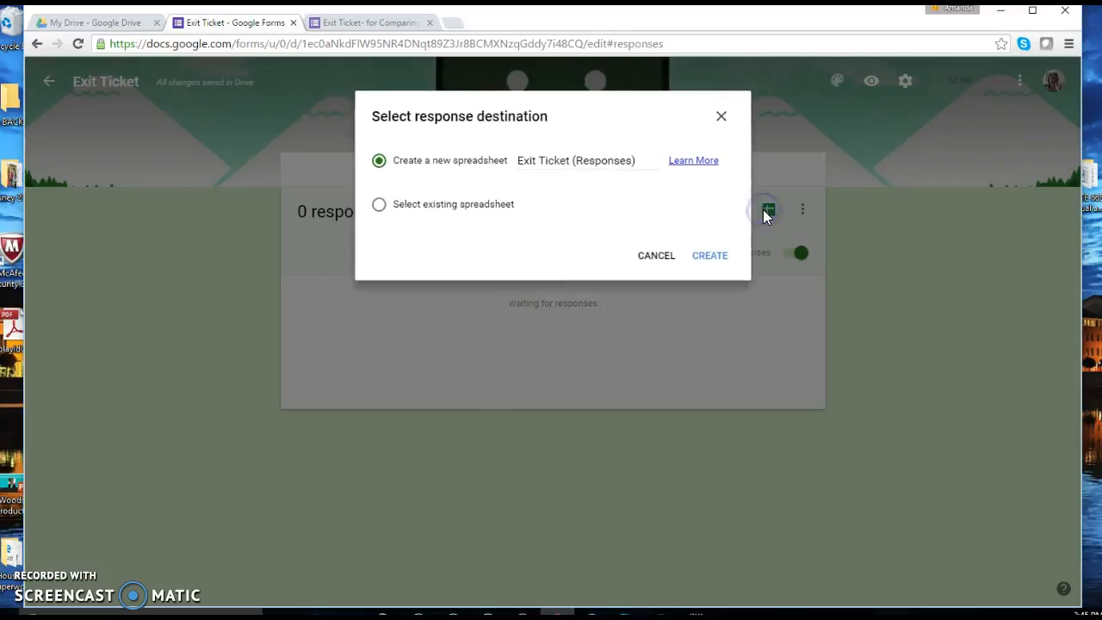
left_click(570, 162)
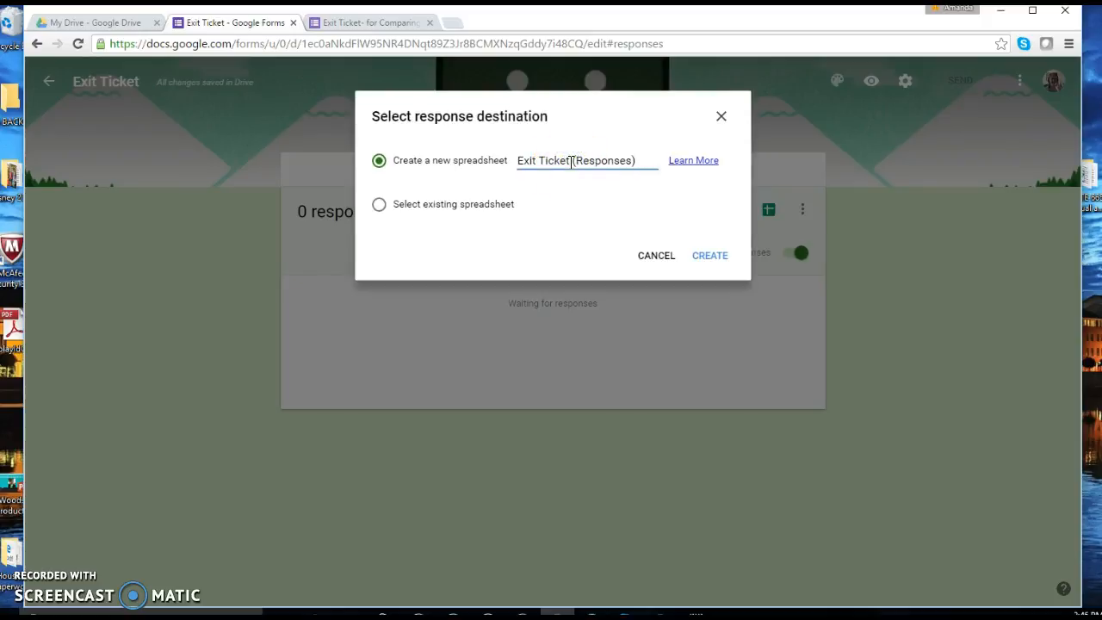
type("comparing fractions")
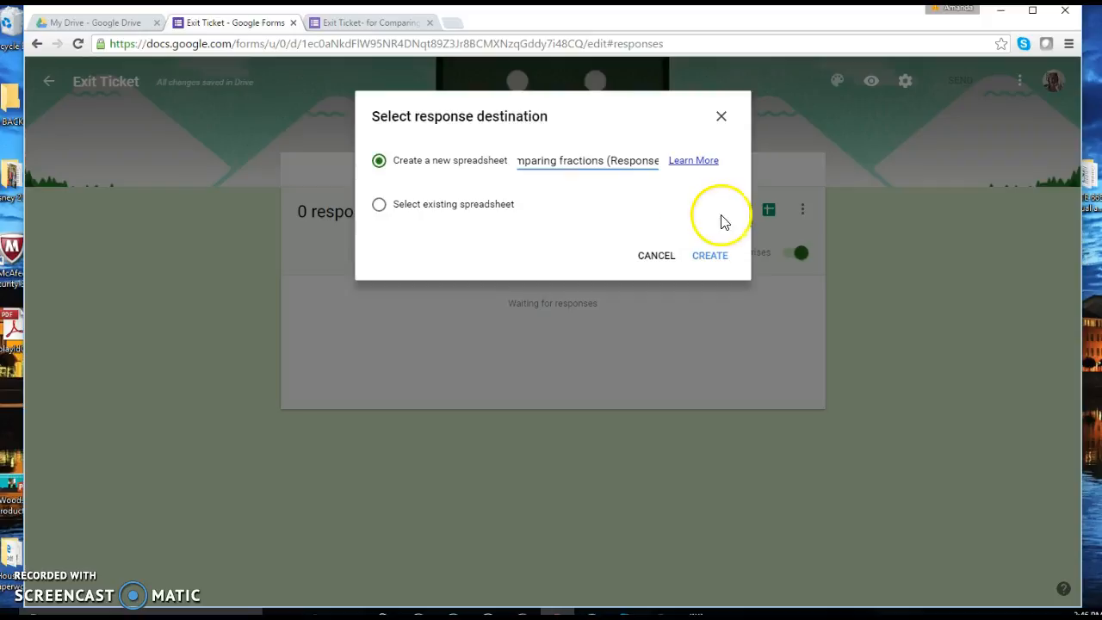
left_click(715, 258)
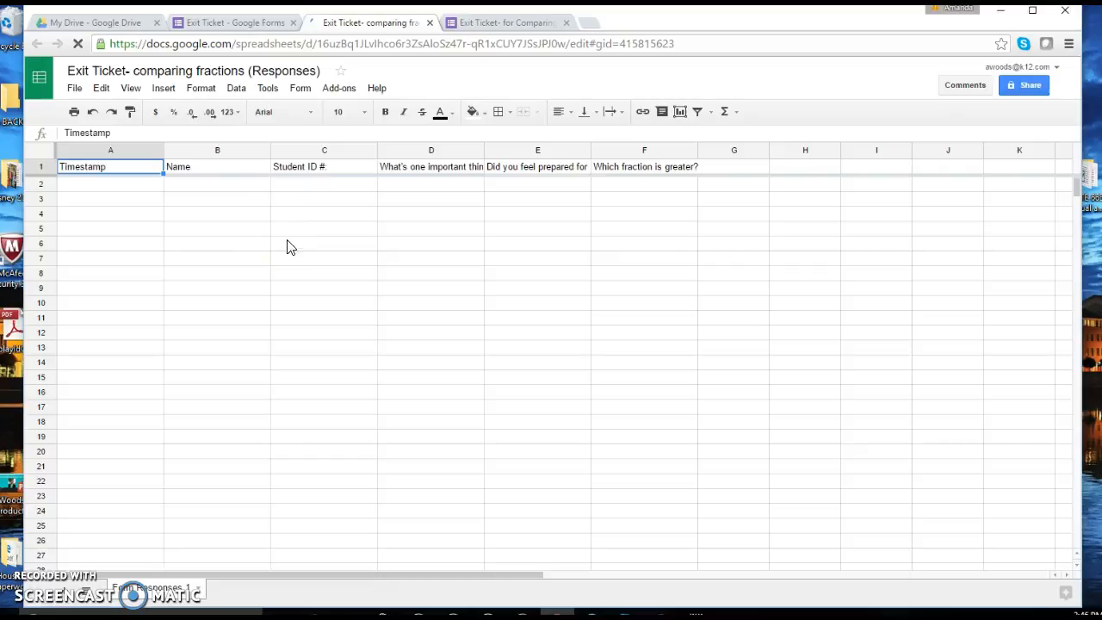
Step: Return to the form's questions and copy its shareable link as a shortened URL
left_click(259, 22)
left_click(512, 170)
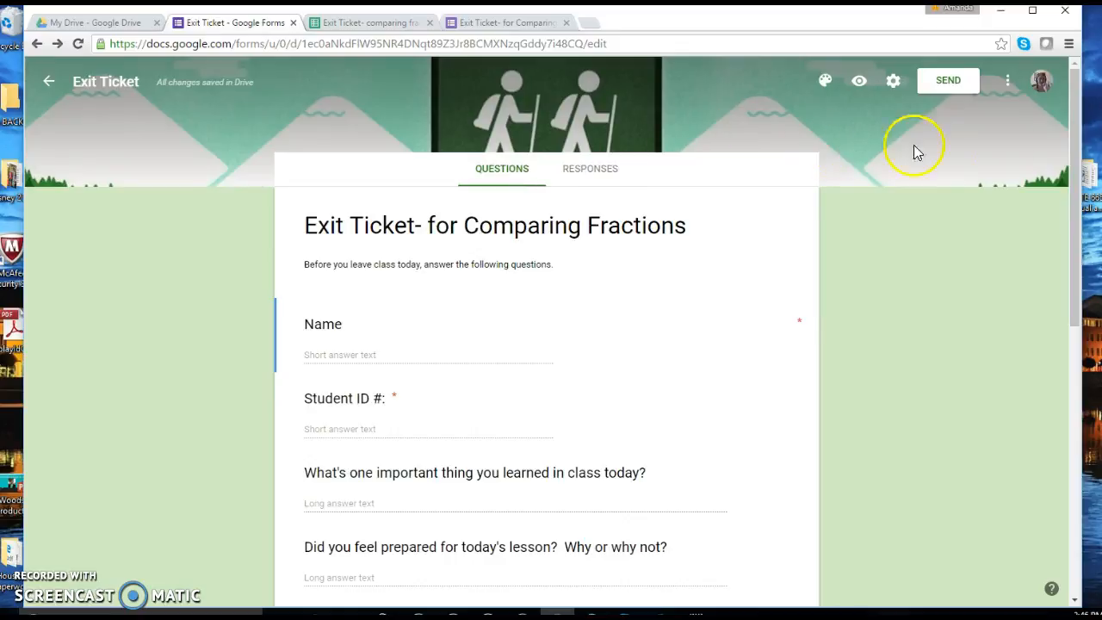
left_click(945, 90)
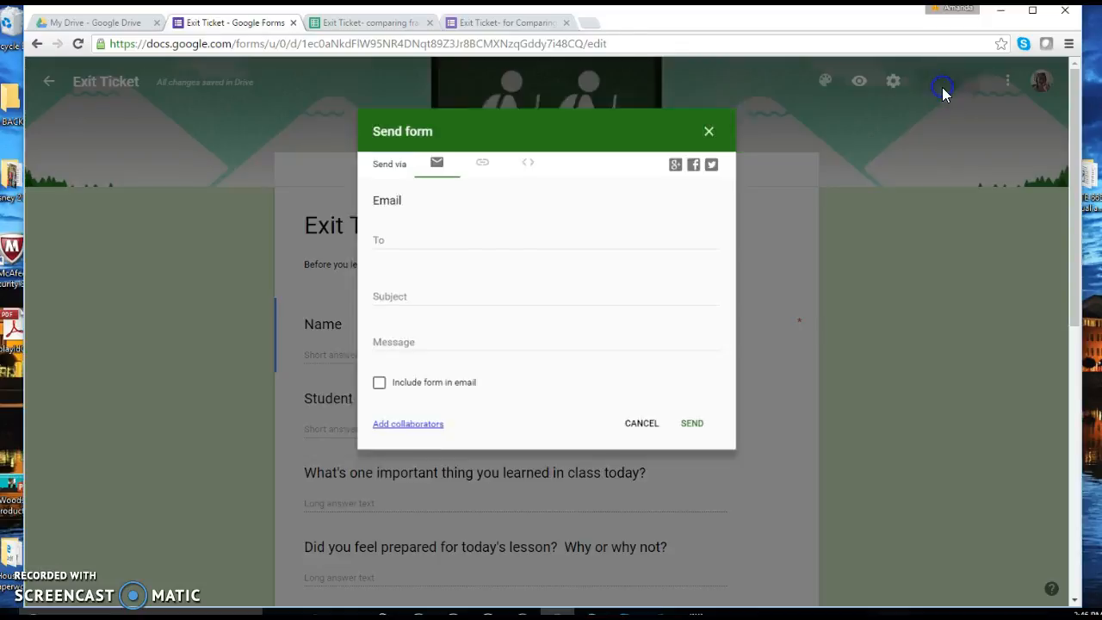
left_click(474, 153)
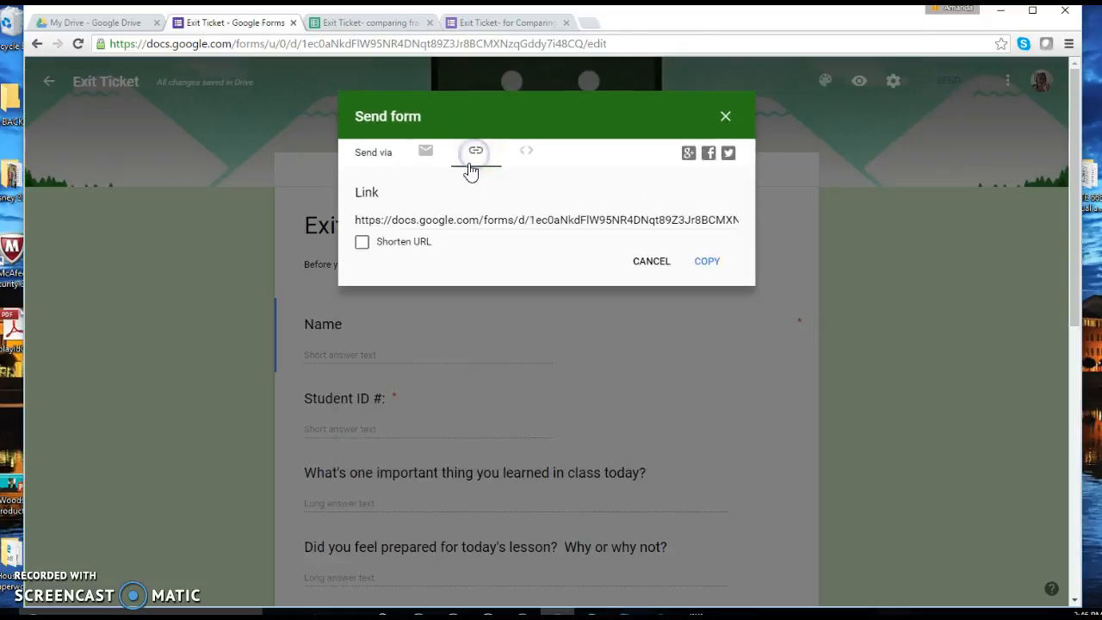
left_click(362, 244)
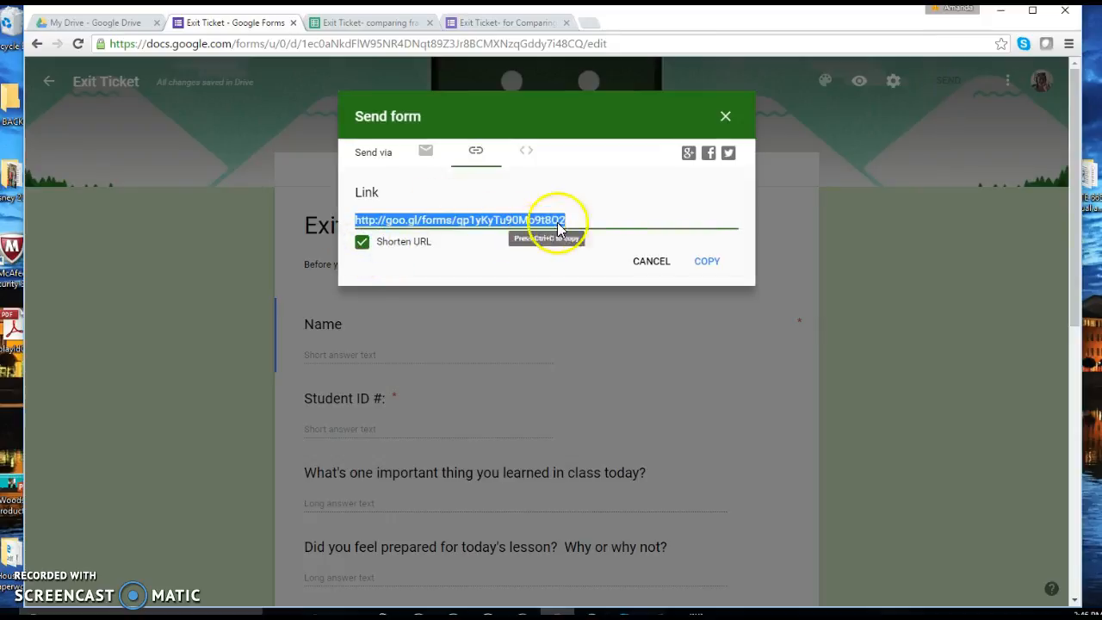
left_click(706, 262)
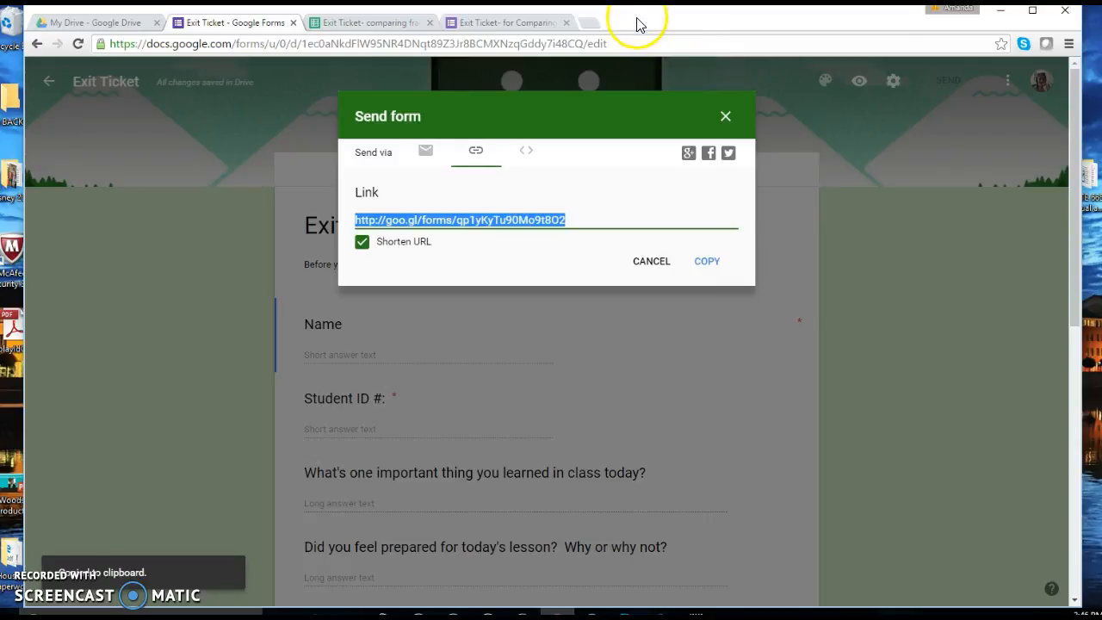
Step: Open the copied form link in a new browser tab
left_click(592, 24)
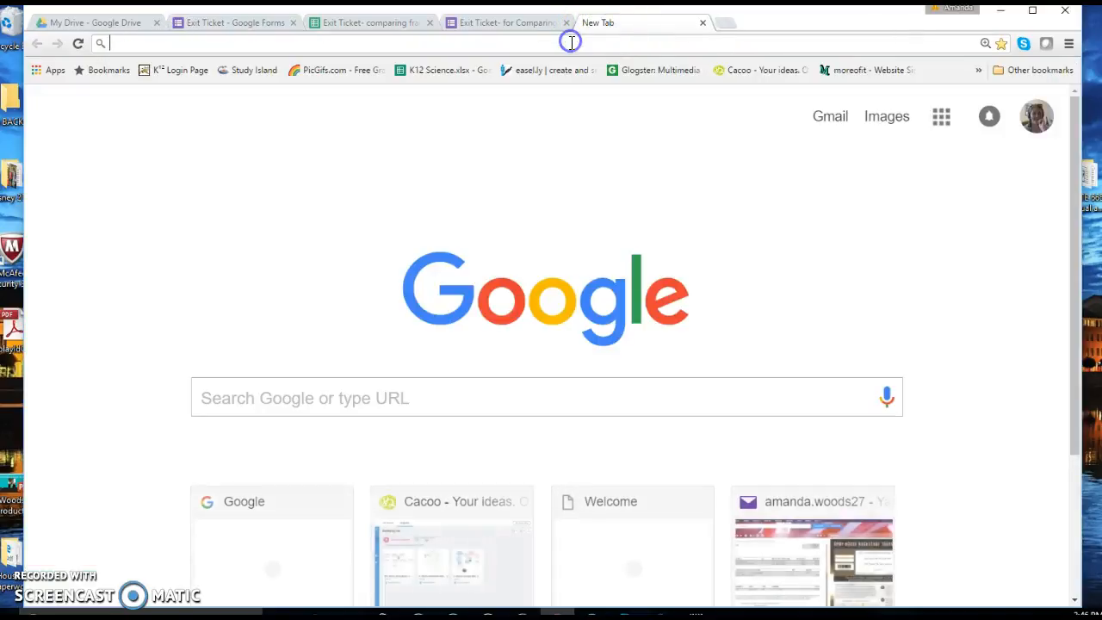
key("ctrl+v")
key("Return")
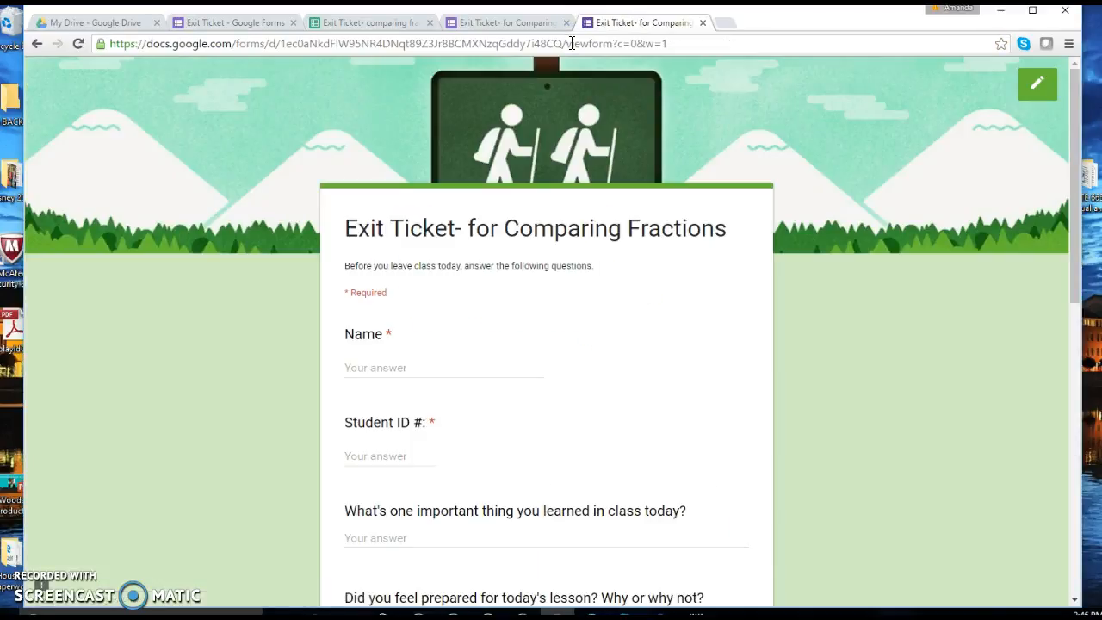
Step: Fill in the name and student ID, and answer the open questions with "how to compare fractions" and "yes, because I have learned about it in the past"
left_click(380, 365)
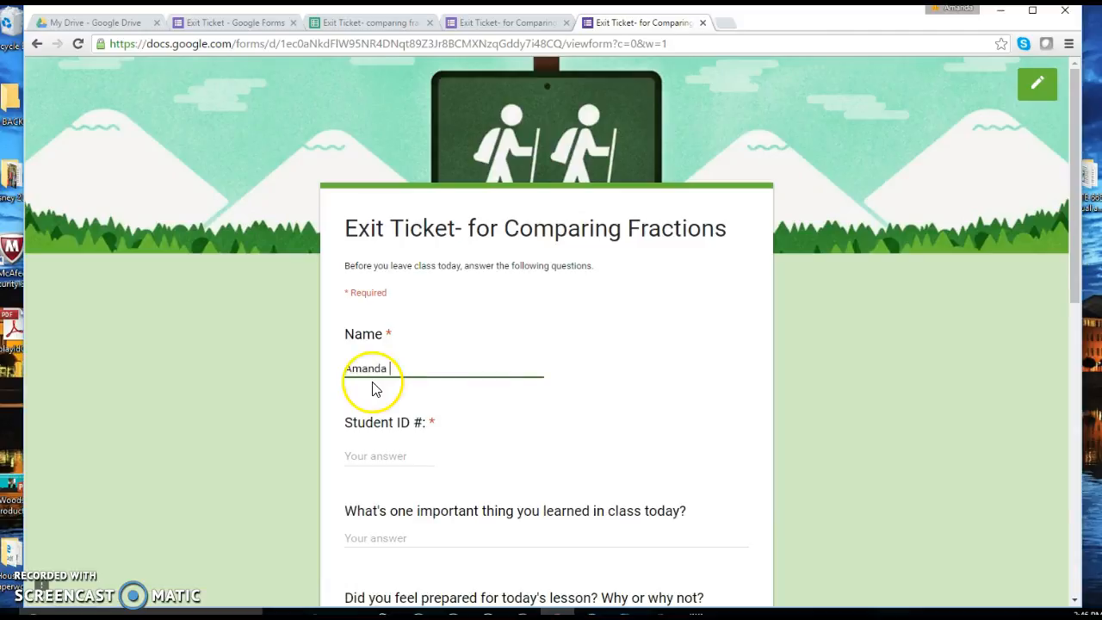
left_click(371, 456)
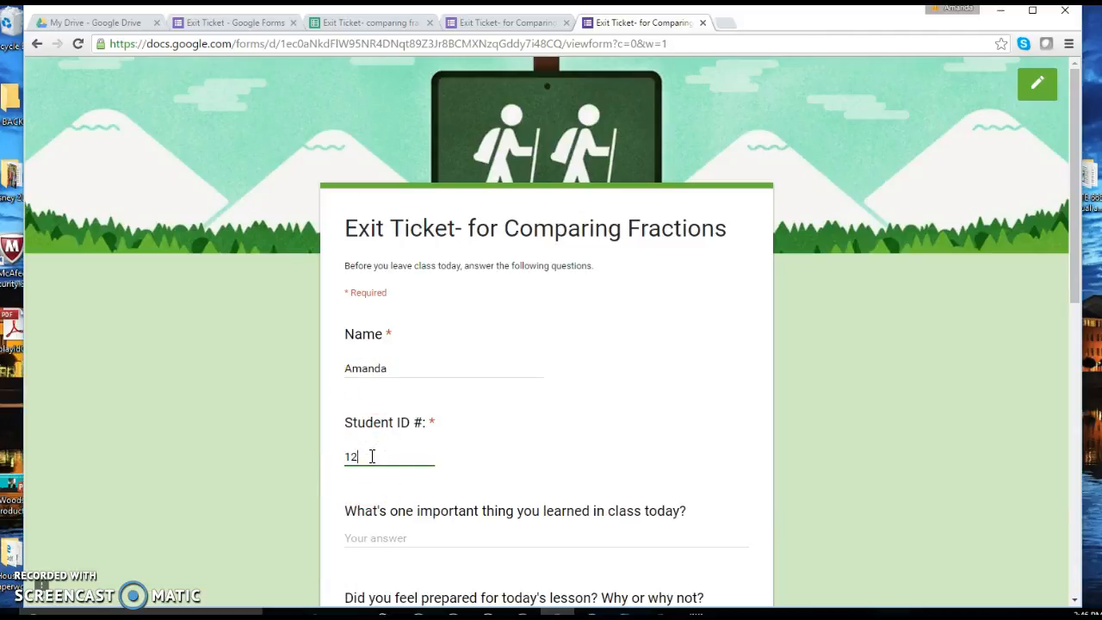
left_click(392, 536)
type("how to compare fractions")
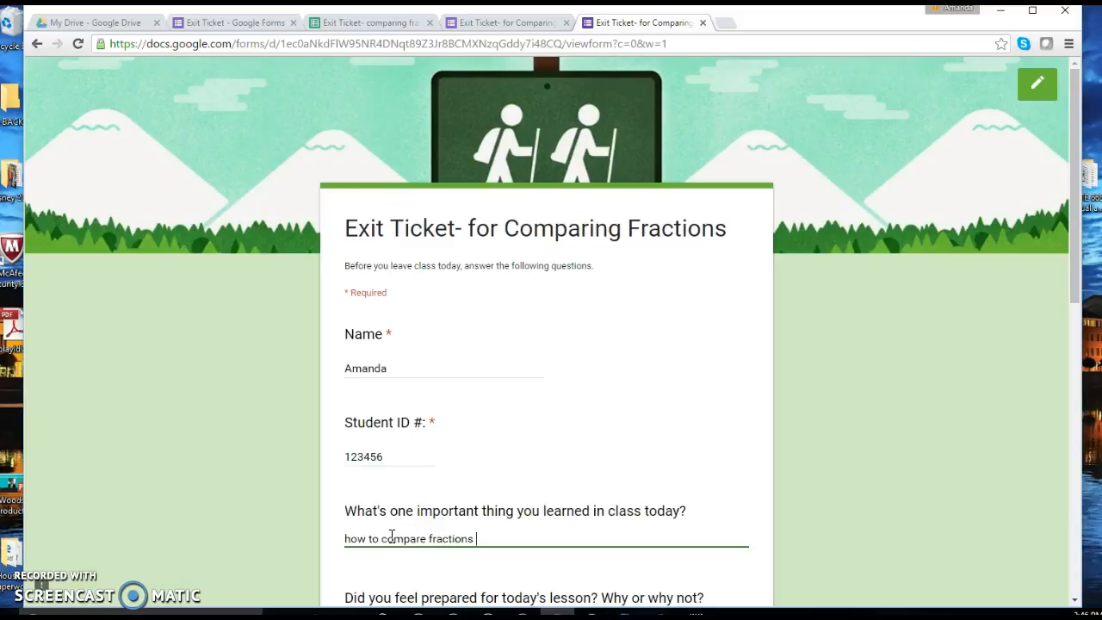
scroll(204, 391, "down", 2)
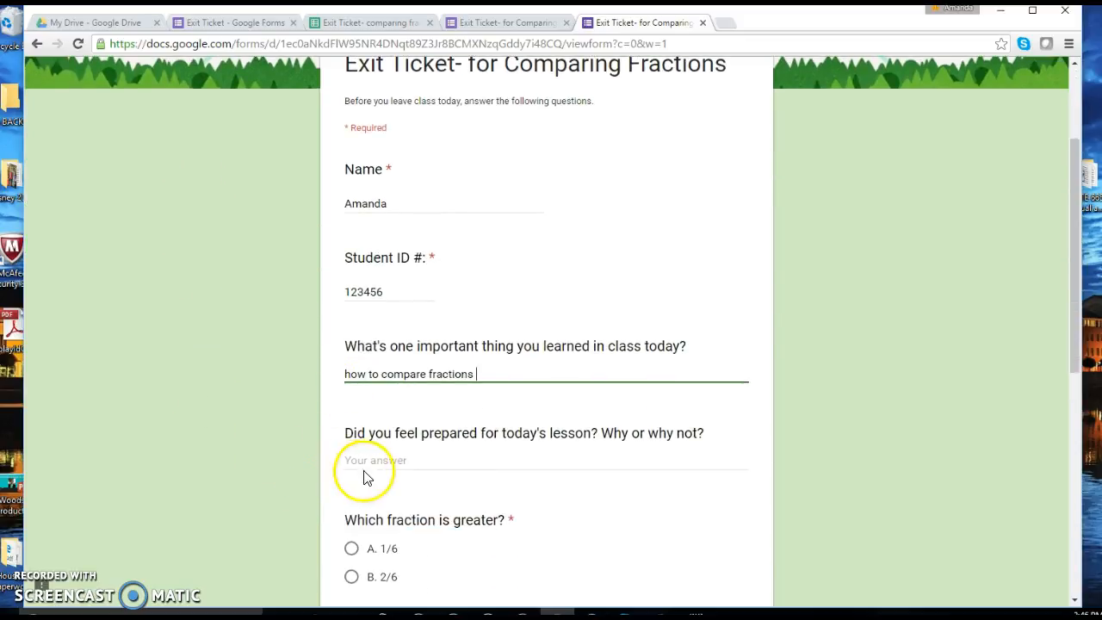
left_click(366, 462)
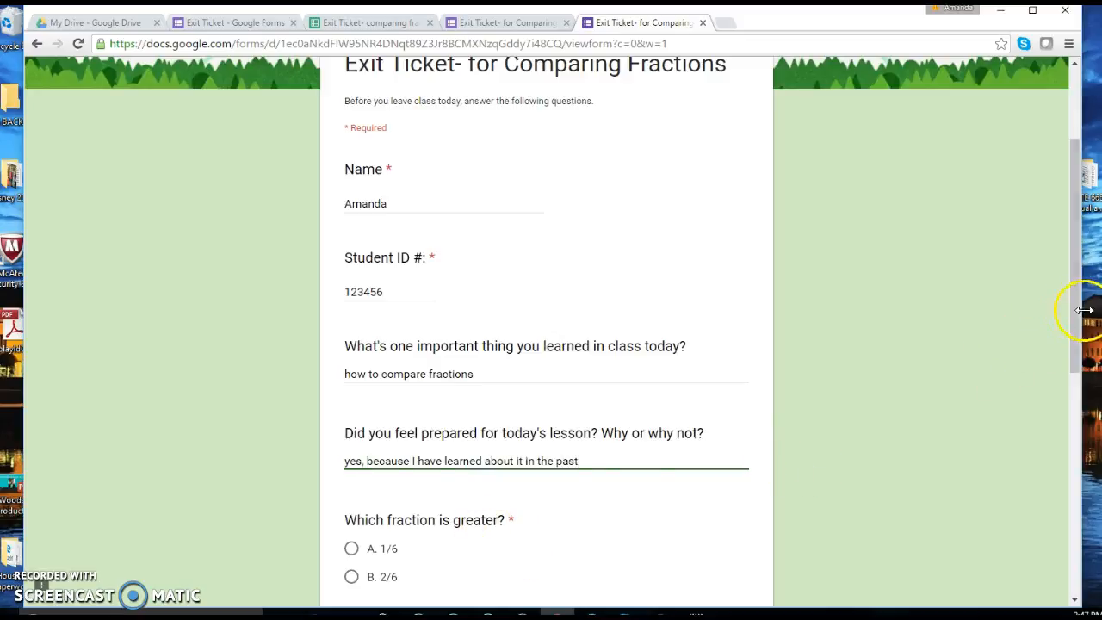
Step: Answer the "Which fraction is greater?" question with "B. 2/6" and submit the form
left_click_drag(1071, 323, 1070, 461)
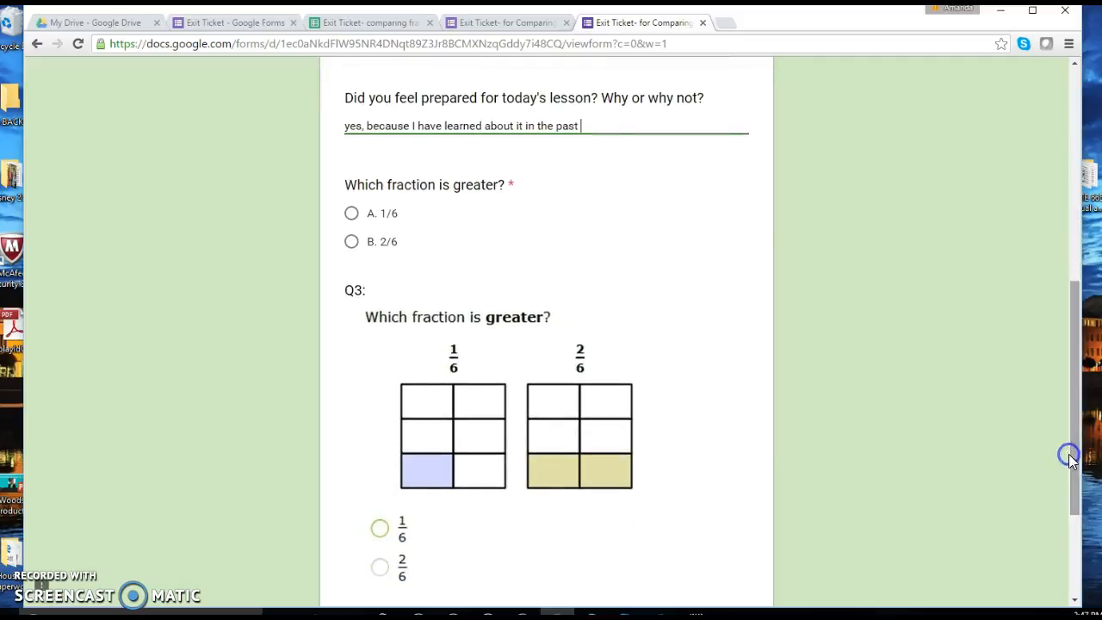
left_click(352, 243)
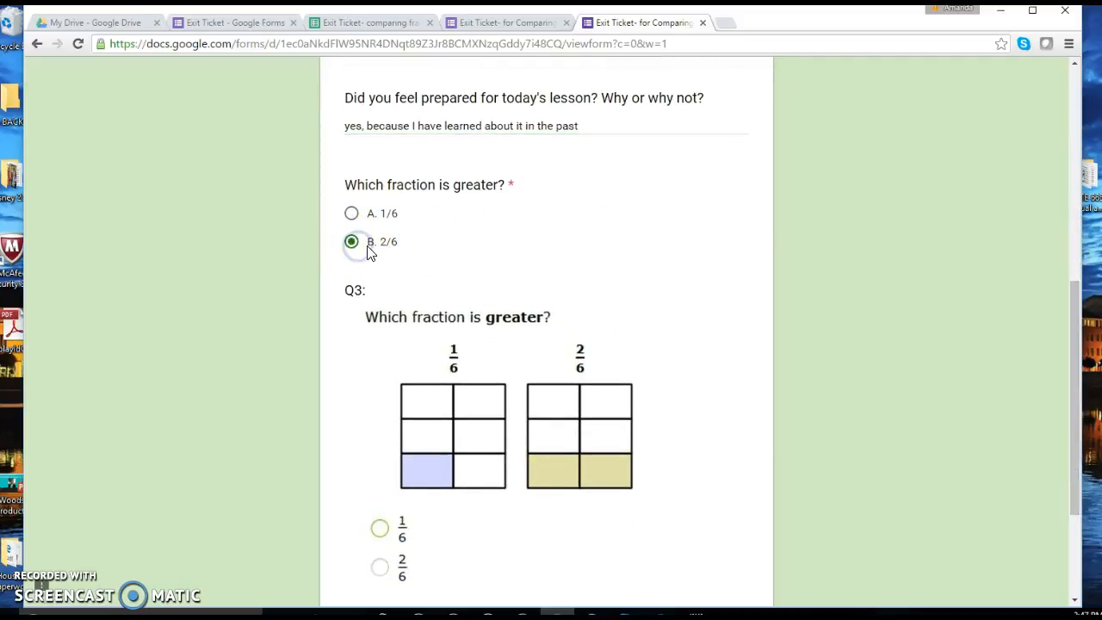
left_click_drag(1069, 393, 1070, 482)
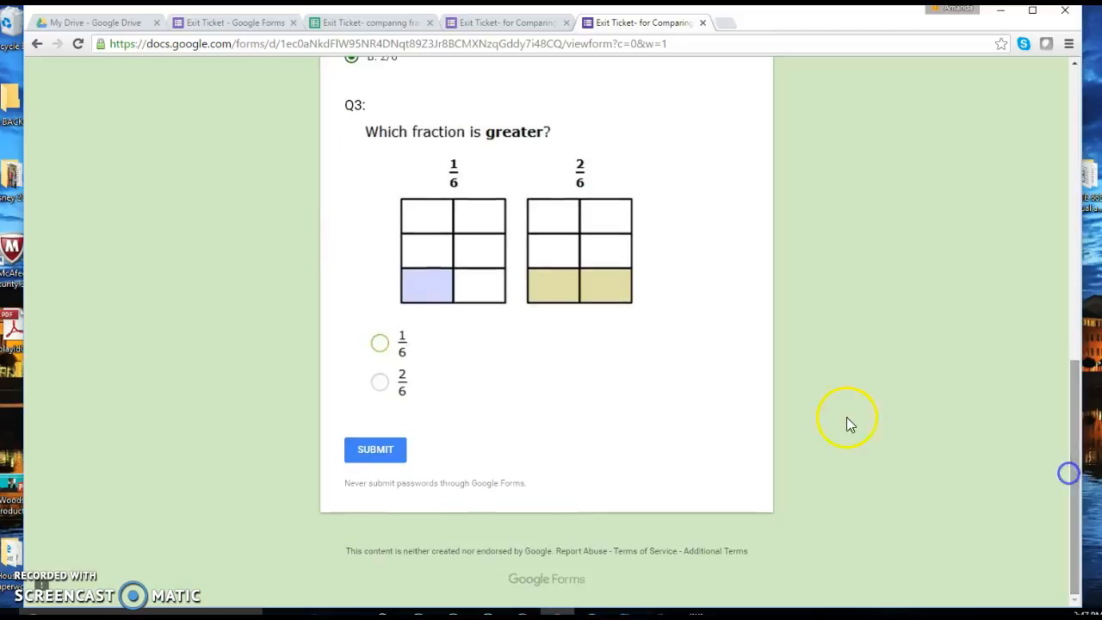
left_click(399, 457)
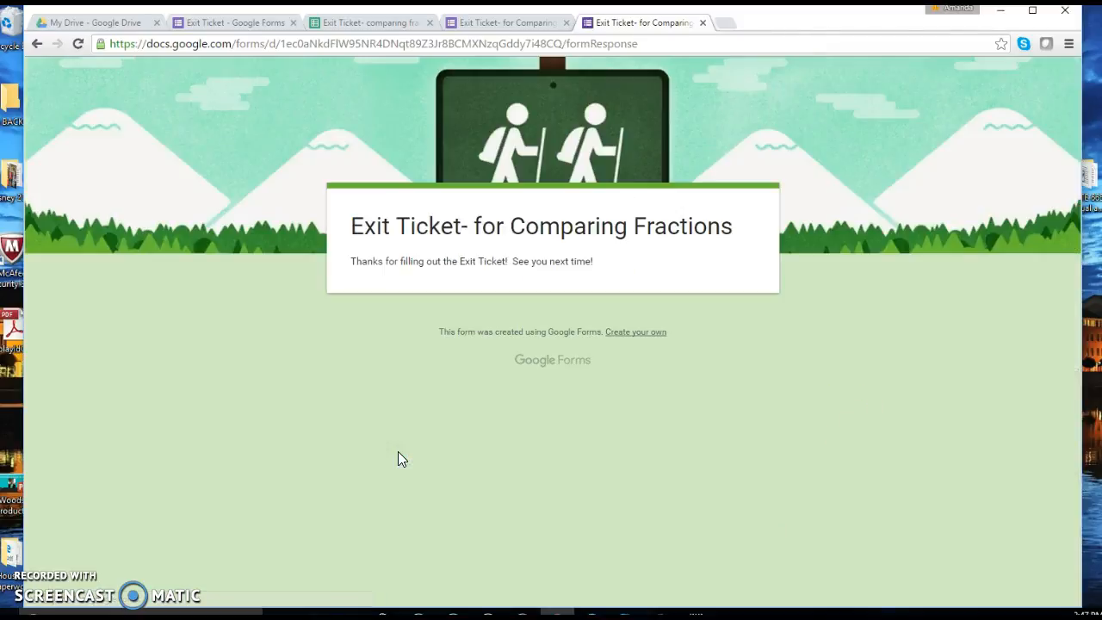
Step: Check the submitted response in the "Exit Ticket- comparing fractions (Responses)" spreadsheet
left_click(351, 24)
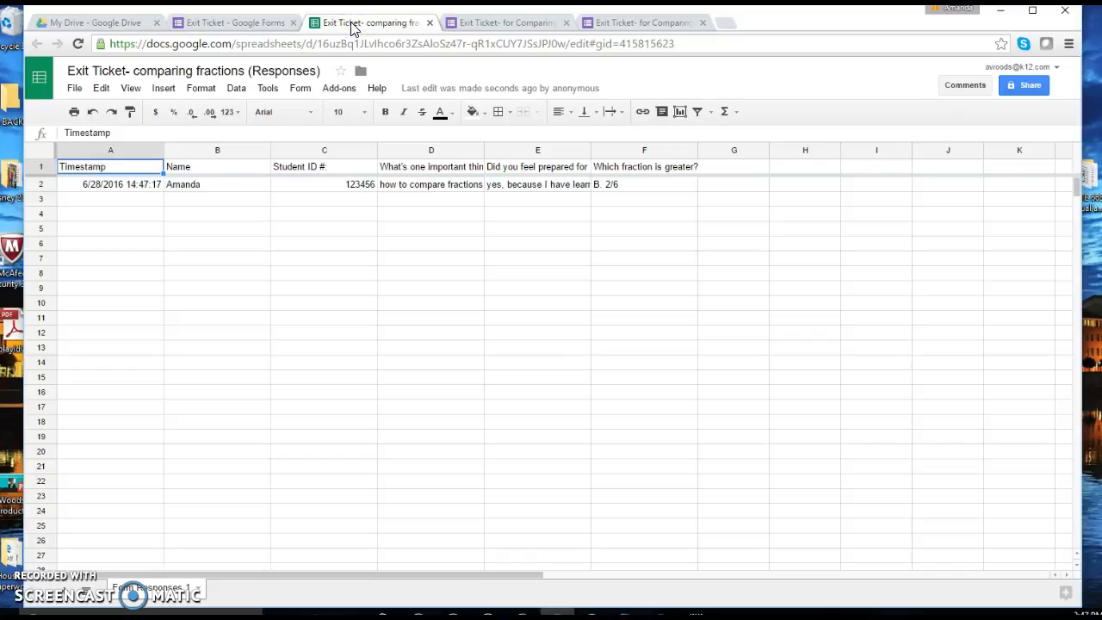
Step: Add a conditional formatting rule to cell A1 that applies a bright green fill when the cell is not empty
left_click(201, 89)
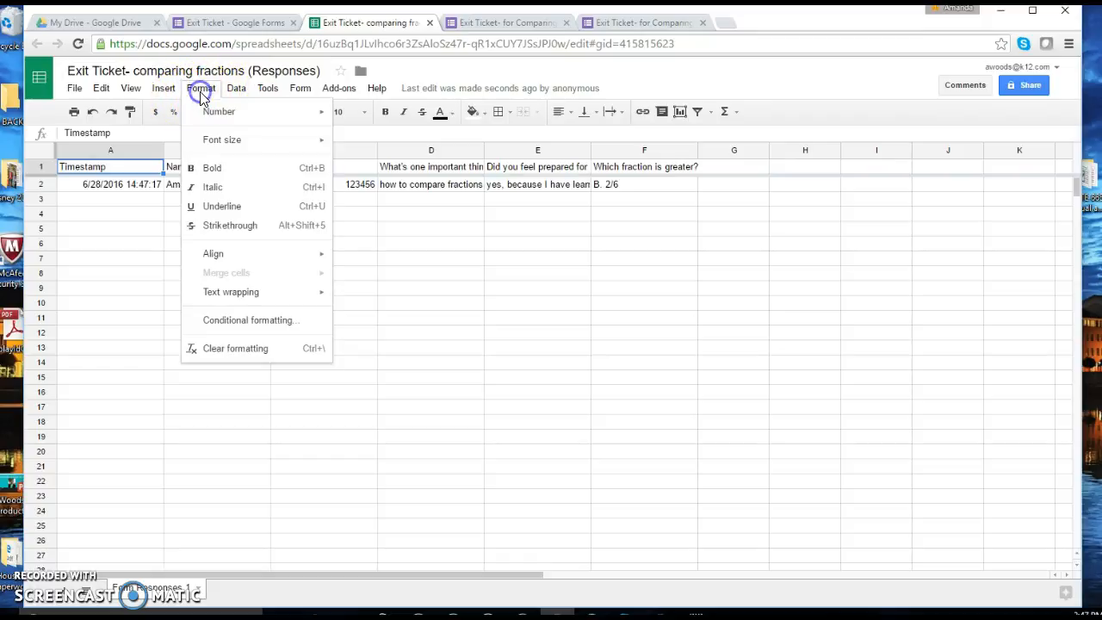
left_click(277, 320)
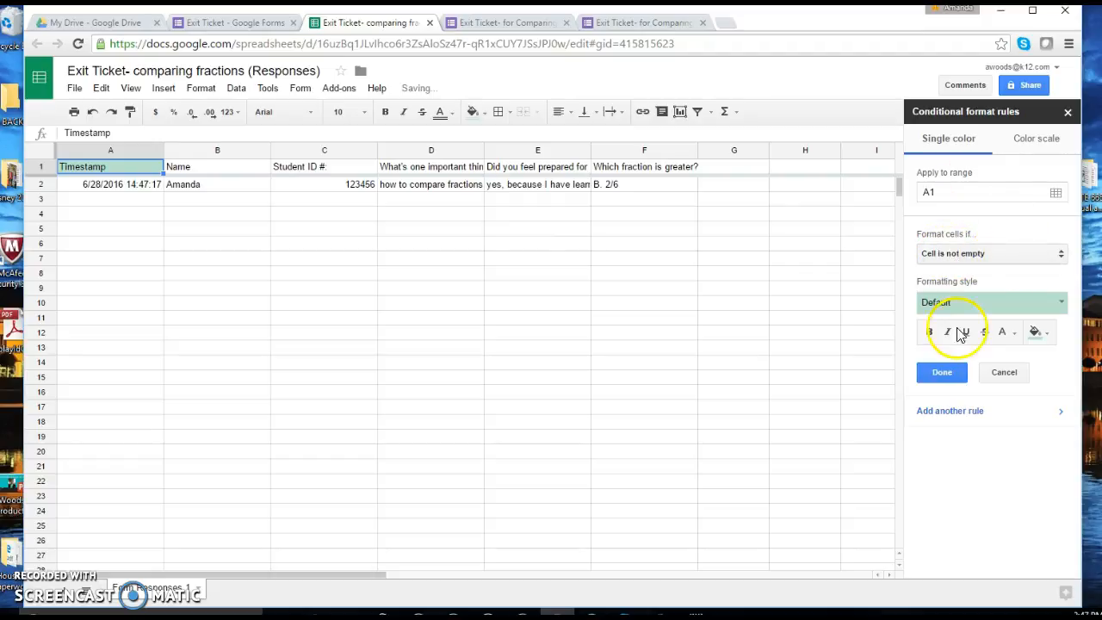
left_click(973, 302)
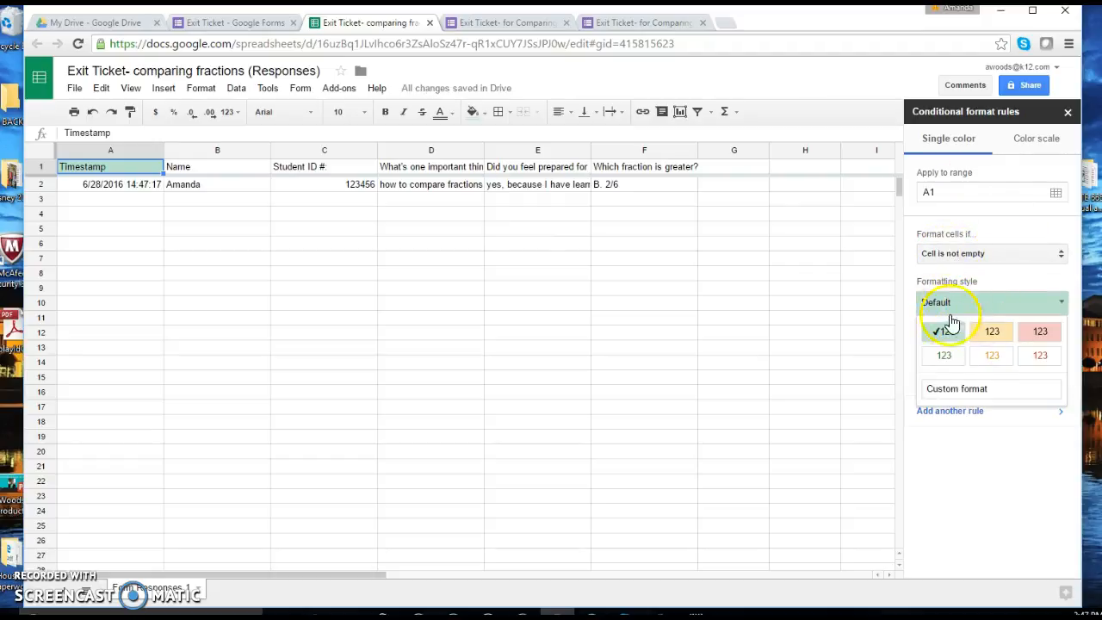
left_click(943, 333)
left_click(1037, 336)
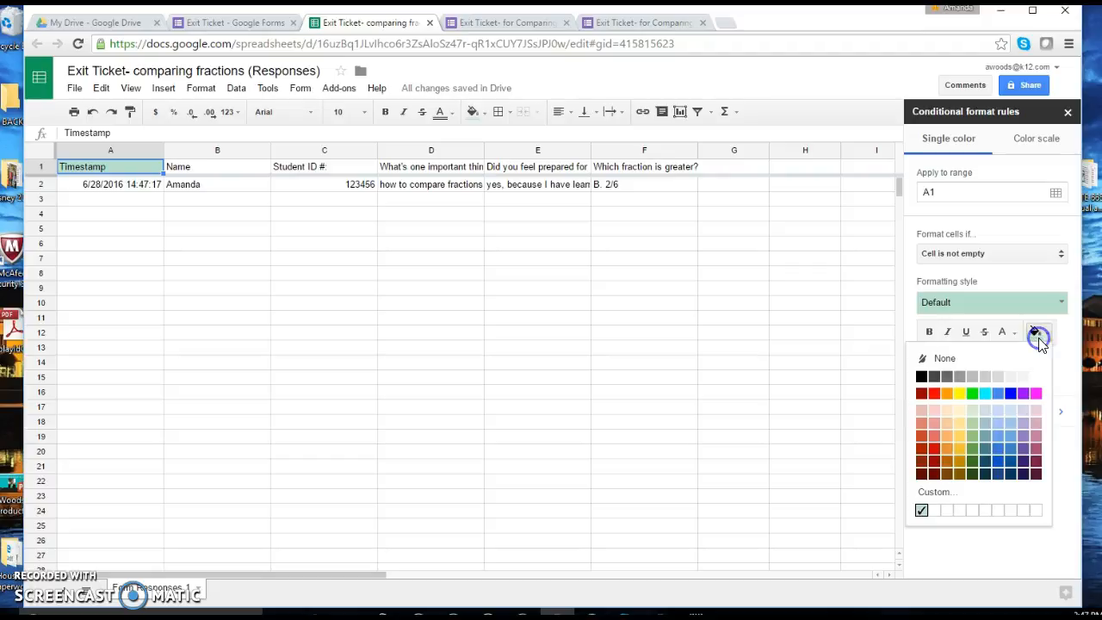
left_click(972, 394)
left_click(929, 376)
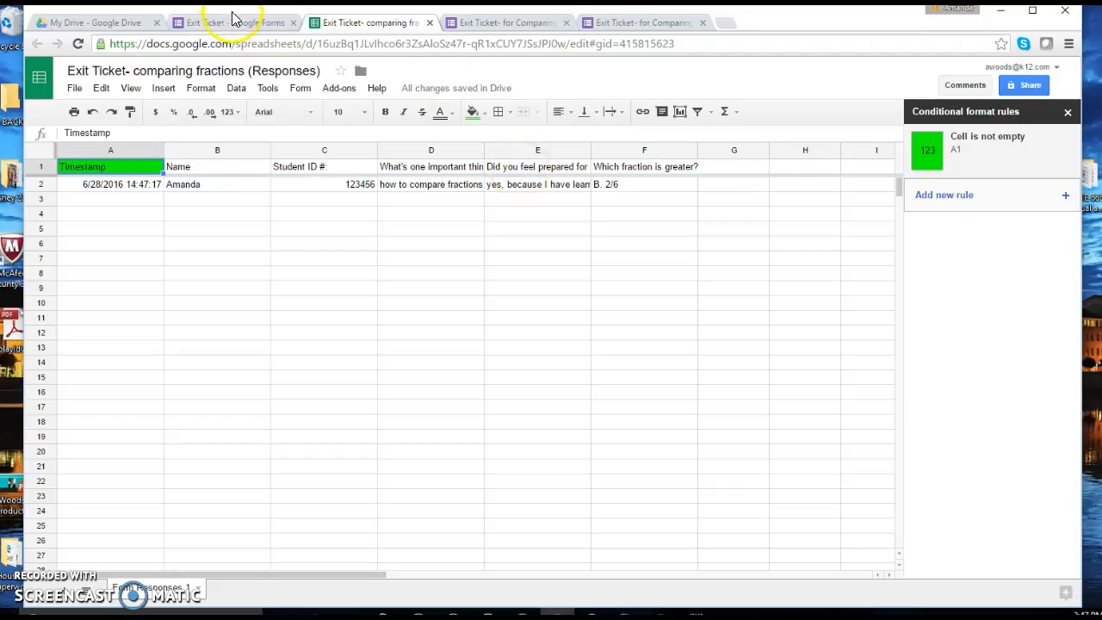
Step: Look through the My Drive files and activity history, and select the "Capitol Day April 8th (Responses)" spreadsheet to view its activity
left_click(123, 24)
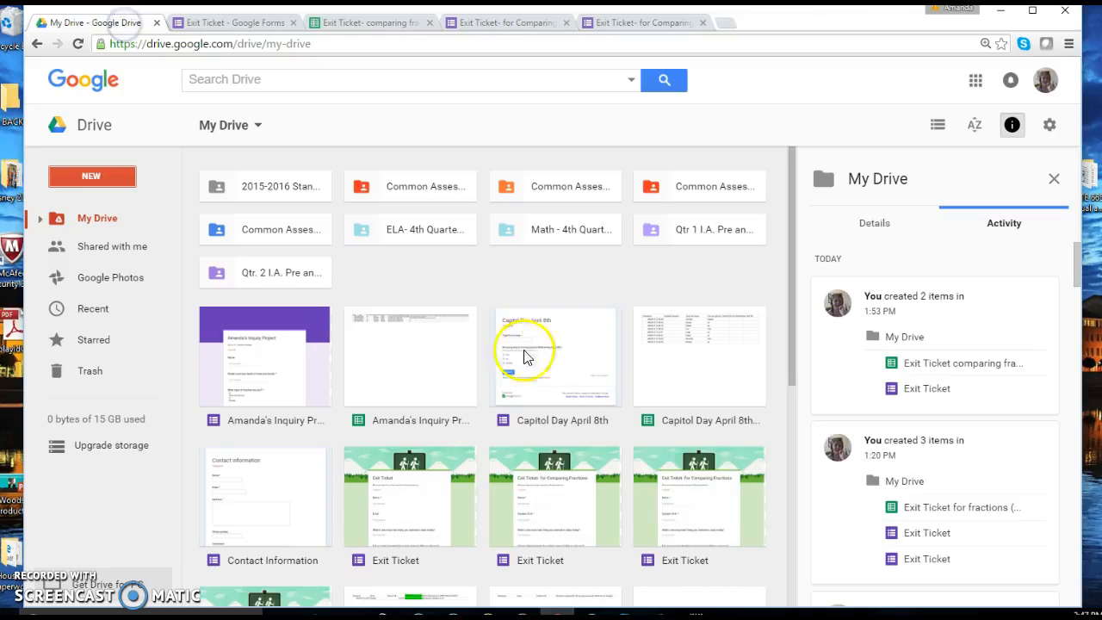
mouse_move(790, 280)
left_mouse_down()
mouse_move(791, 364)
mouse_move(793, 267)
left_mouse_up()
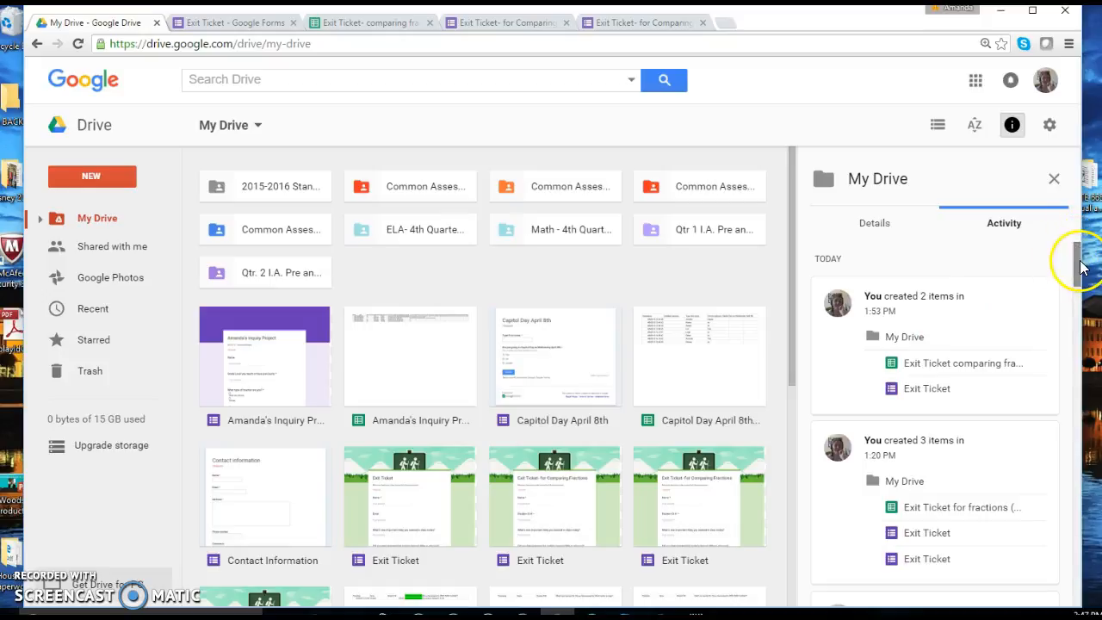
left_click_drag(1079, 268, 1083, 449)
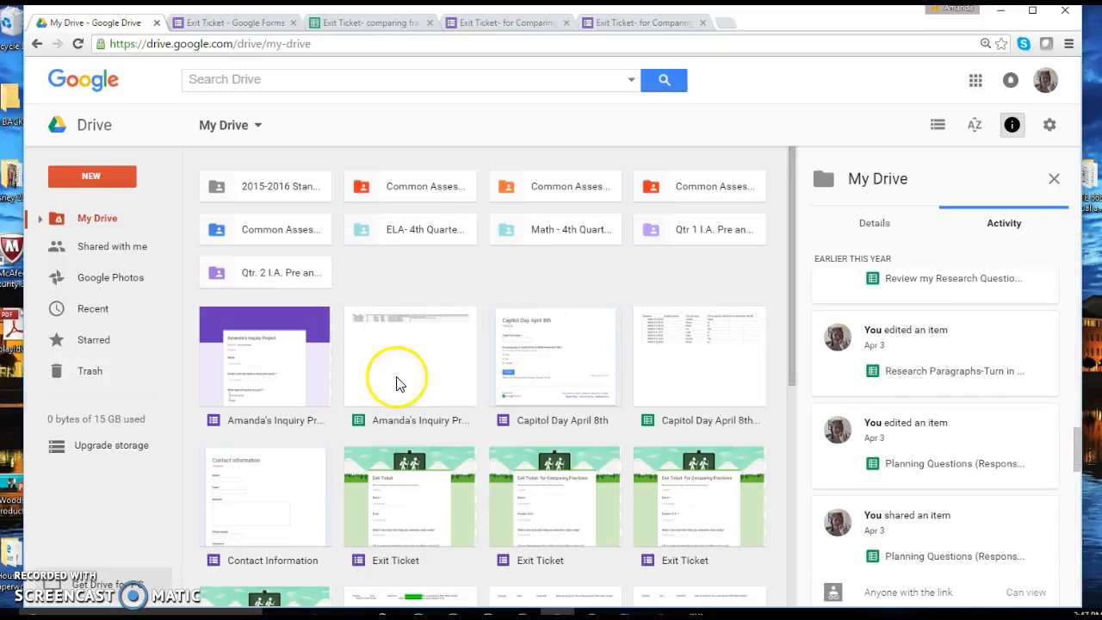
left_click(701, 374)
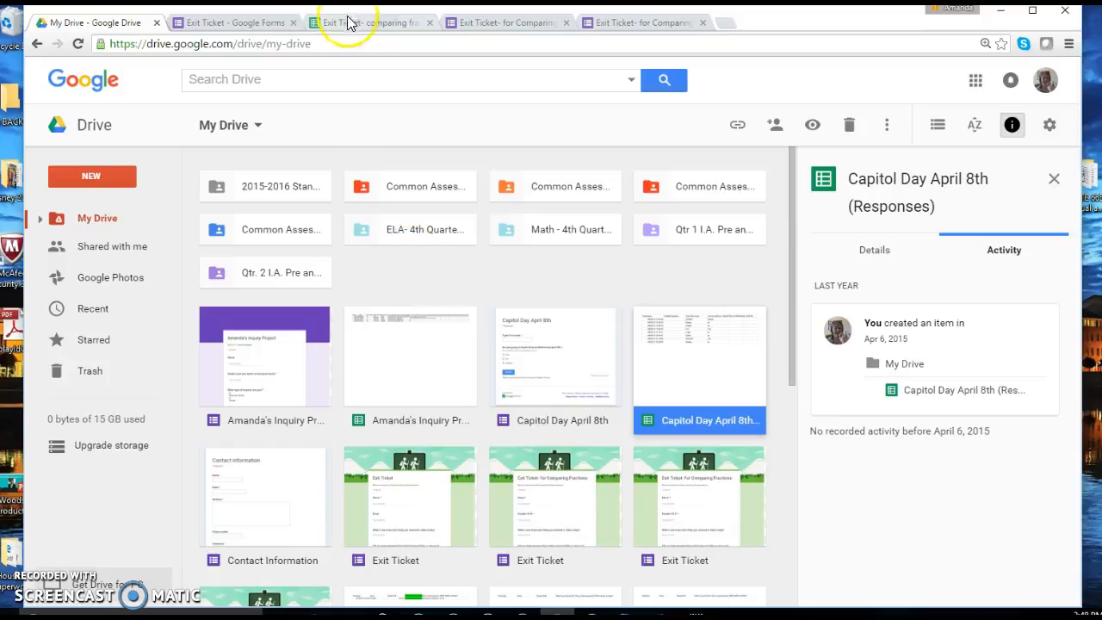
Step: Return to the exit ticket form's editor and dismiss the Send form dialog
left_click(249, 24)
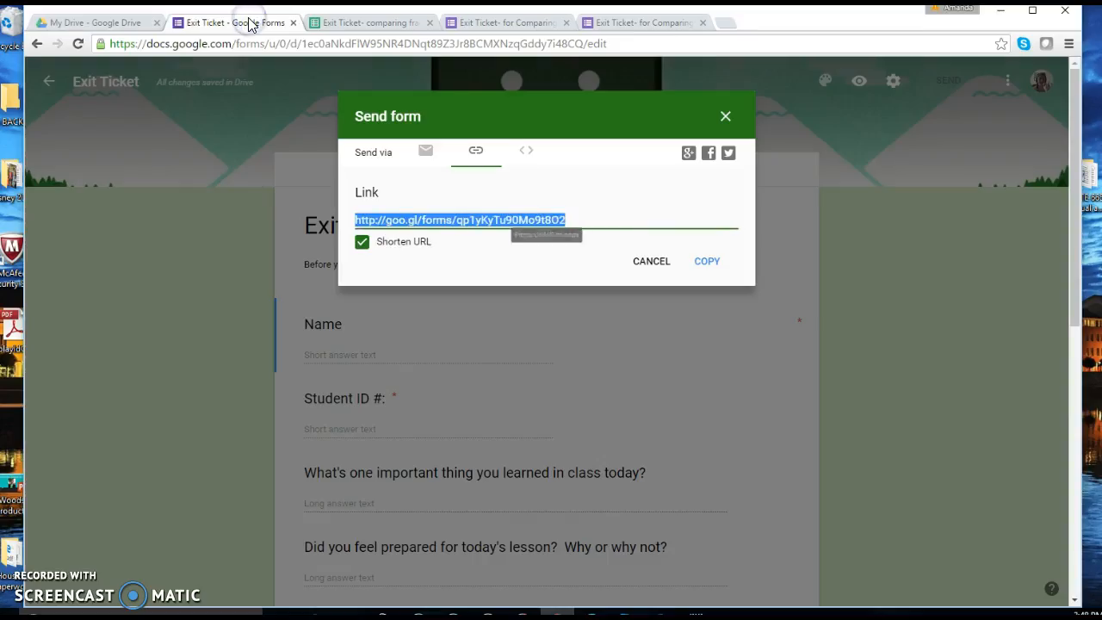
left_click(727, 117)
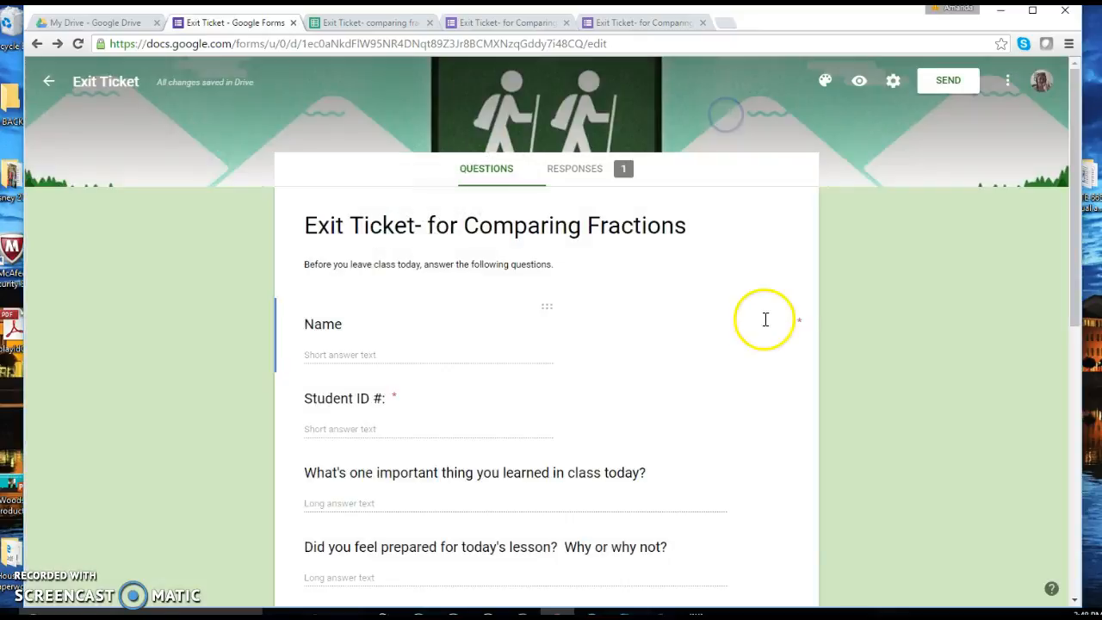